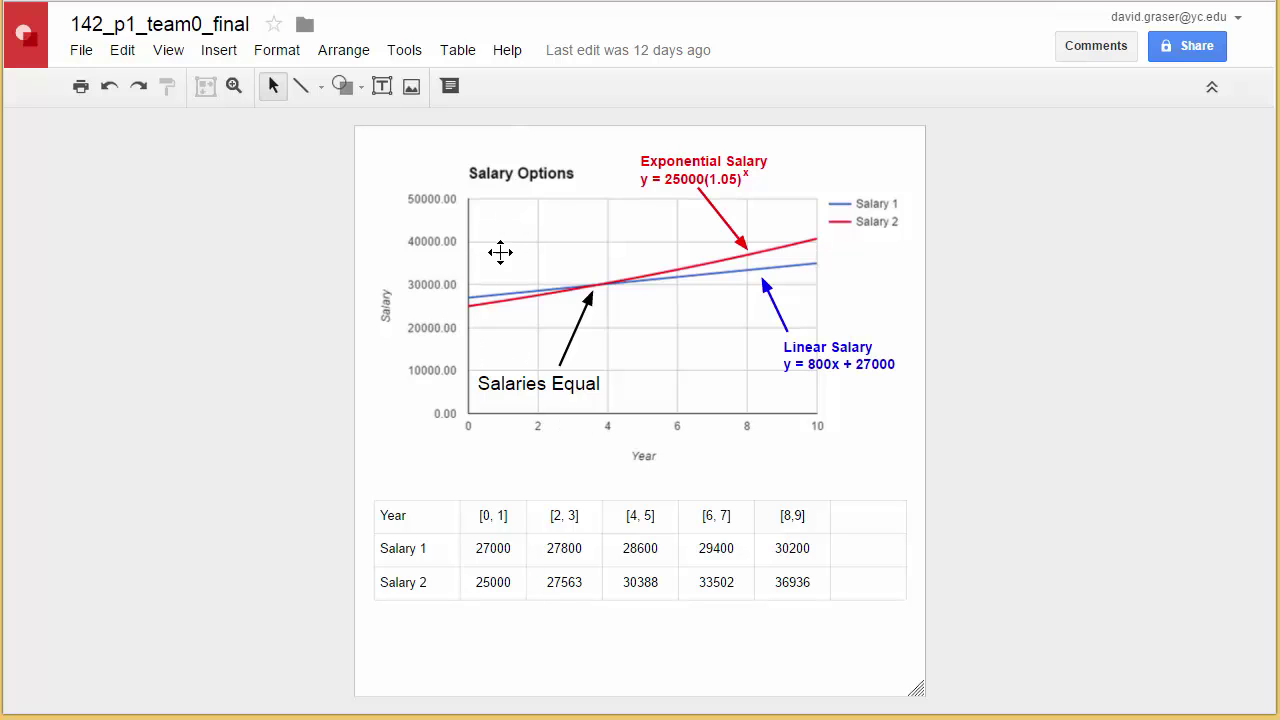
Step: Switch to the 142_p1_team0 spreadsheet in Google Sheets and copy the Salary Offers chart
click(487, 1)
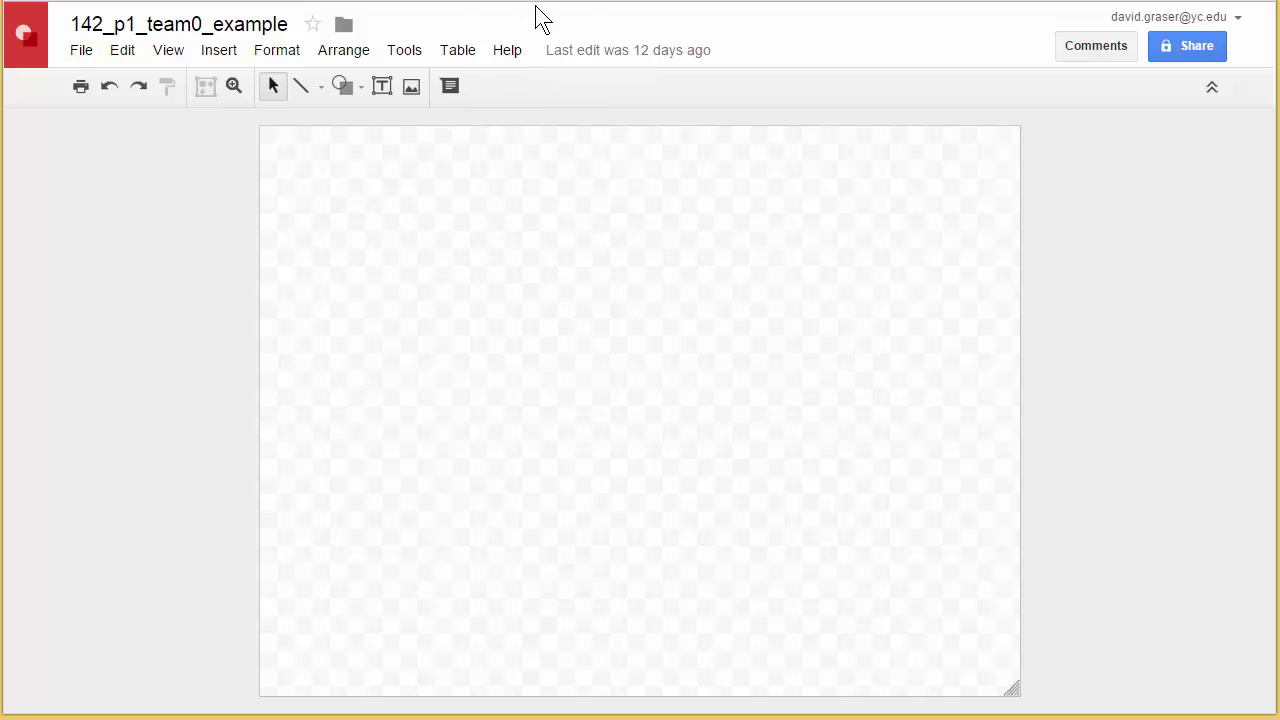
click(712, 1)
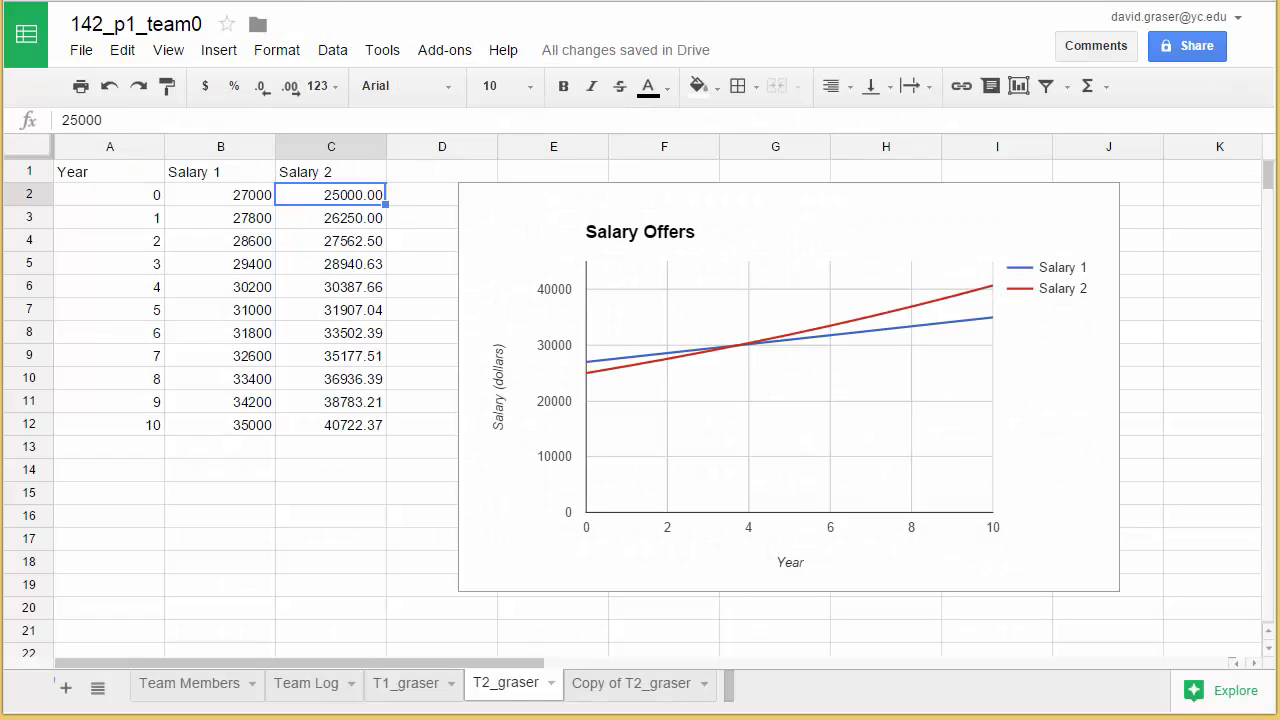
click(1111, 451)
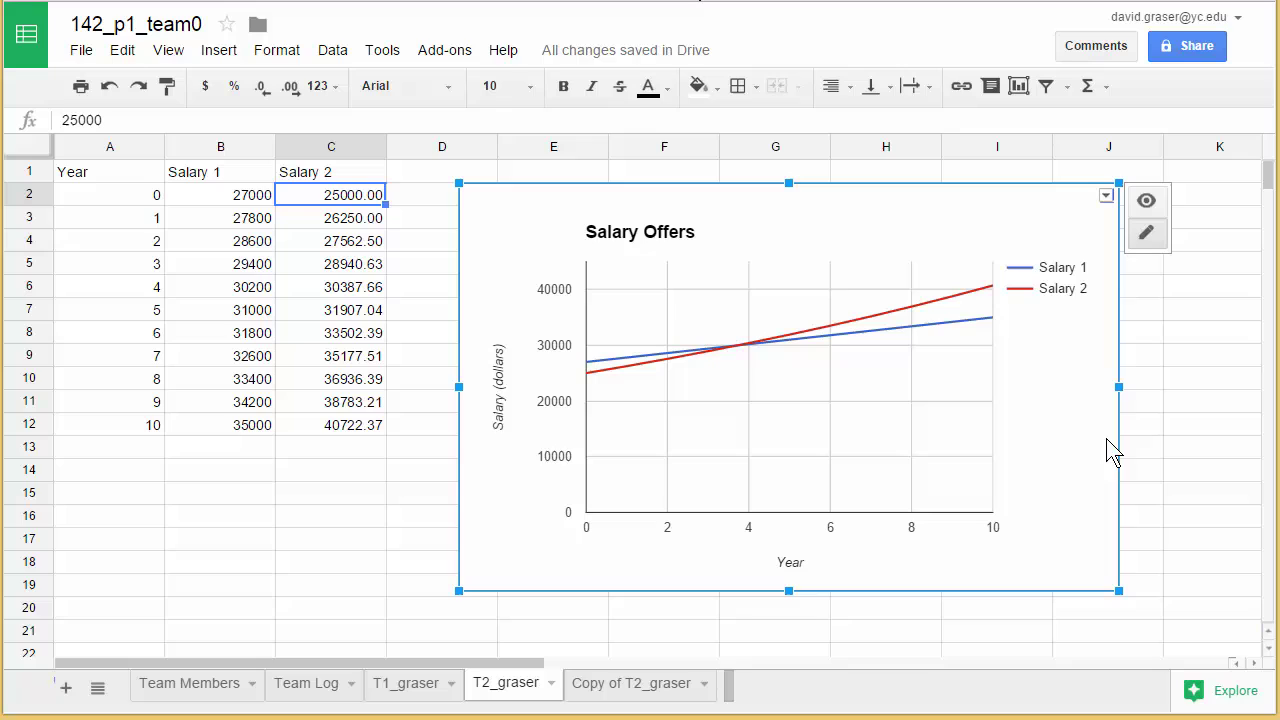
click(1106, 197)
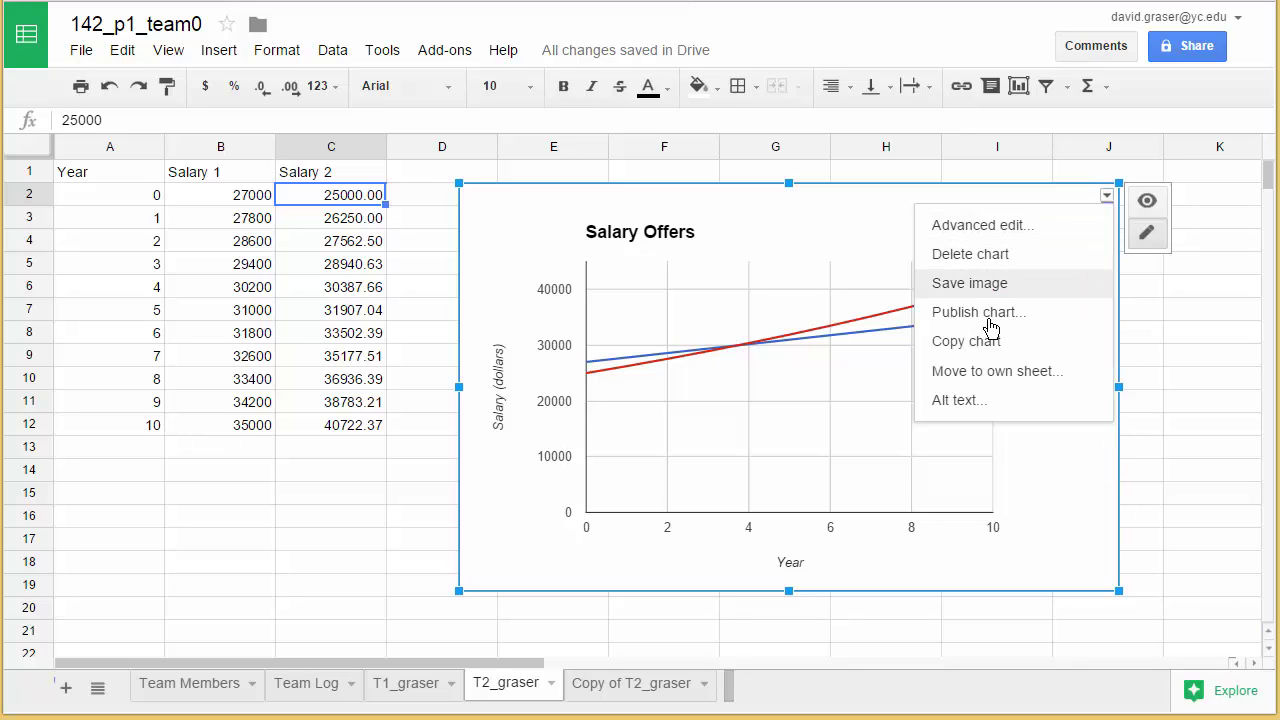
click(966, 343)
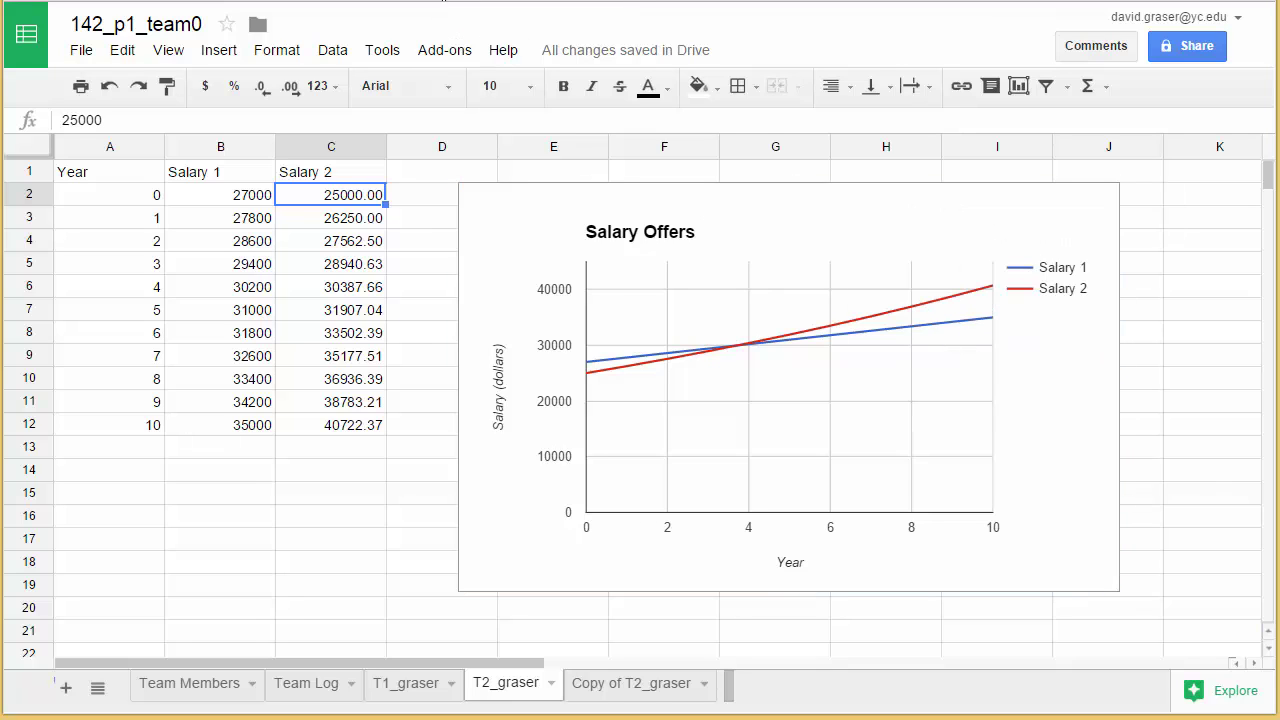
Step: Switch to the 142_p1_team0_example drawing in Google Drawings and paste the copied chart
click(443, 1)
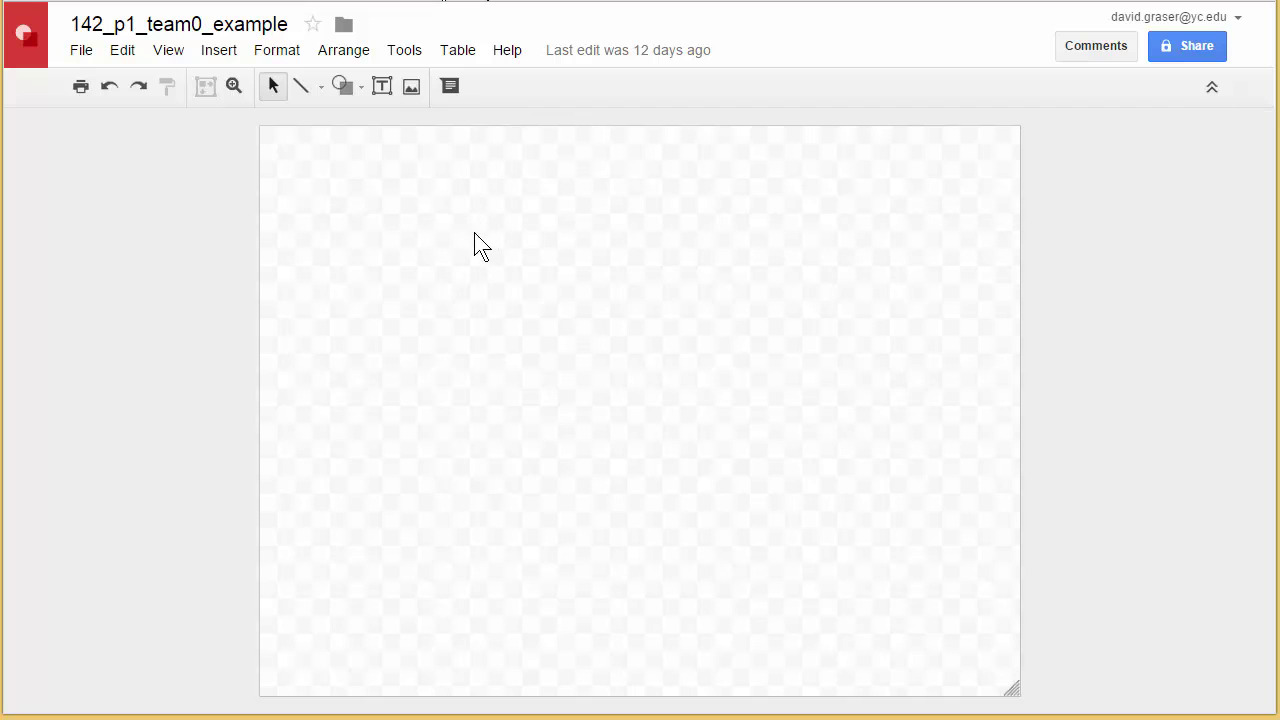
click(127, 55)
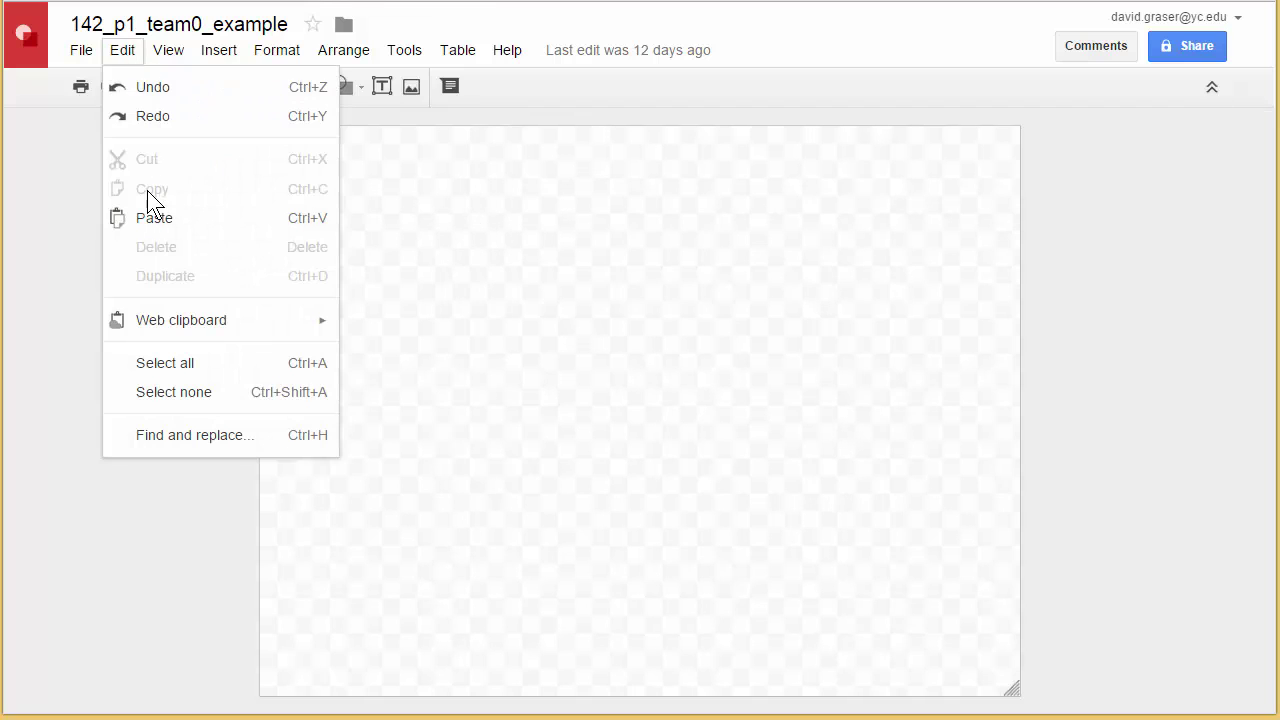
click(152, 216)
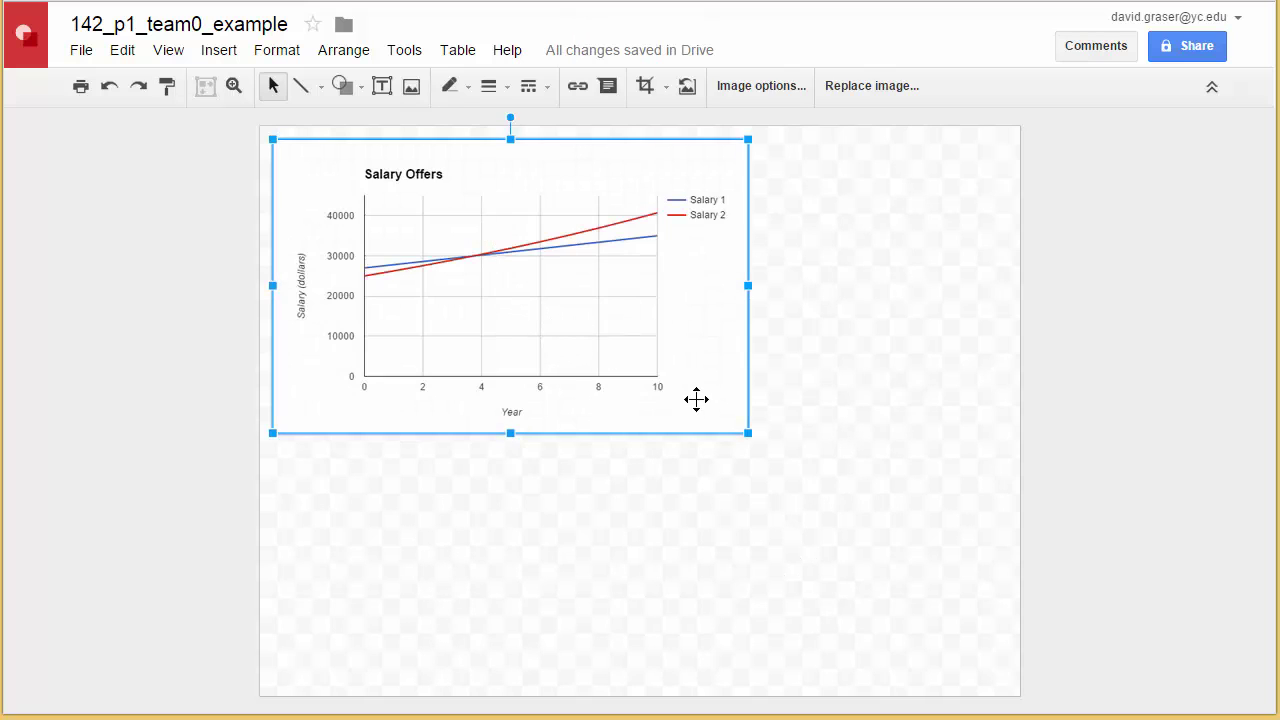
Step: Enlarge the chart proportionally to nearly the page width and center it horizontally in the upper part of the page
drag(746, 432, 935, 572)
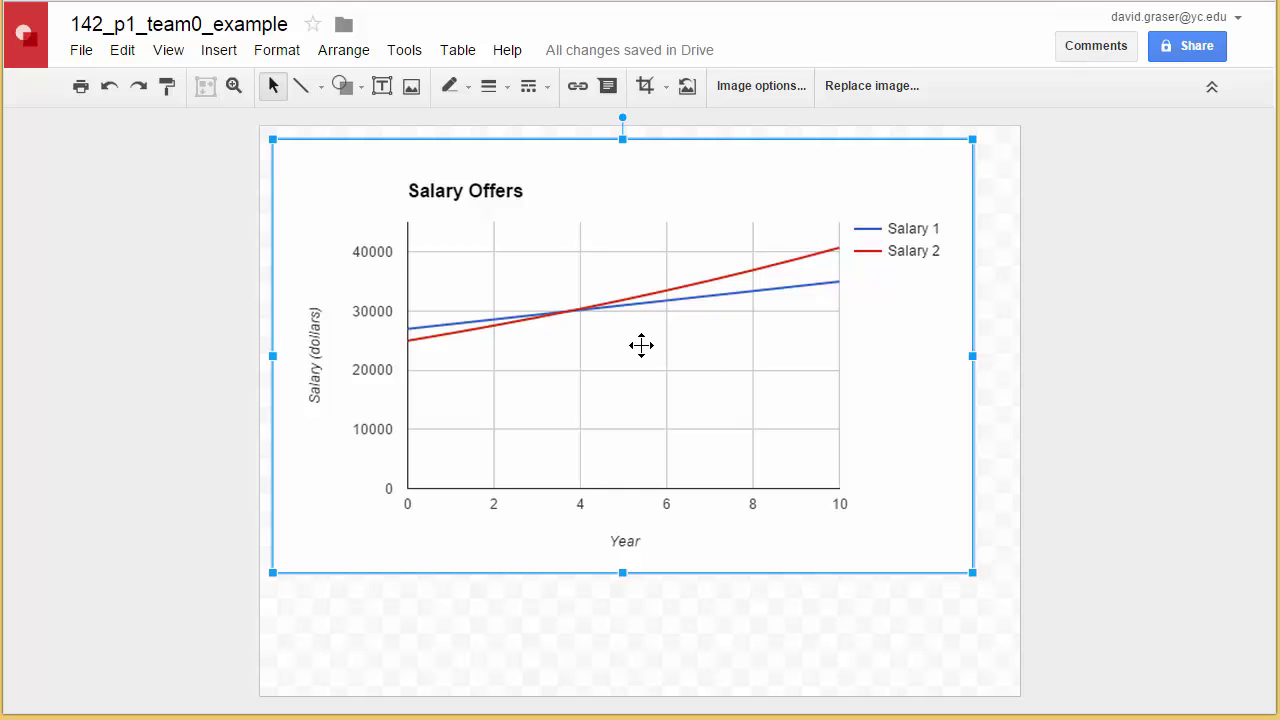
drag(641, 345, 657, 347)
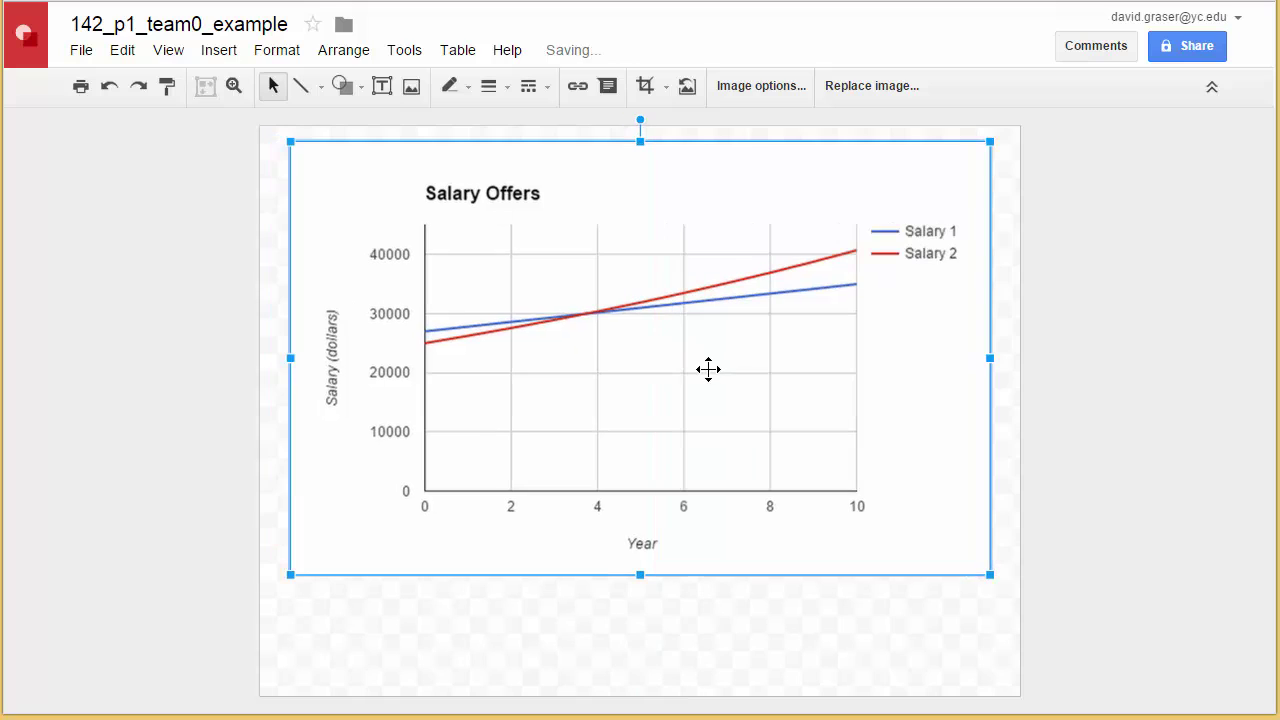
click(674, 652)
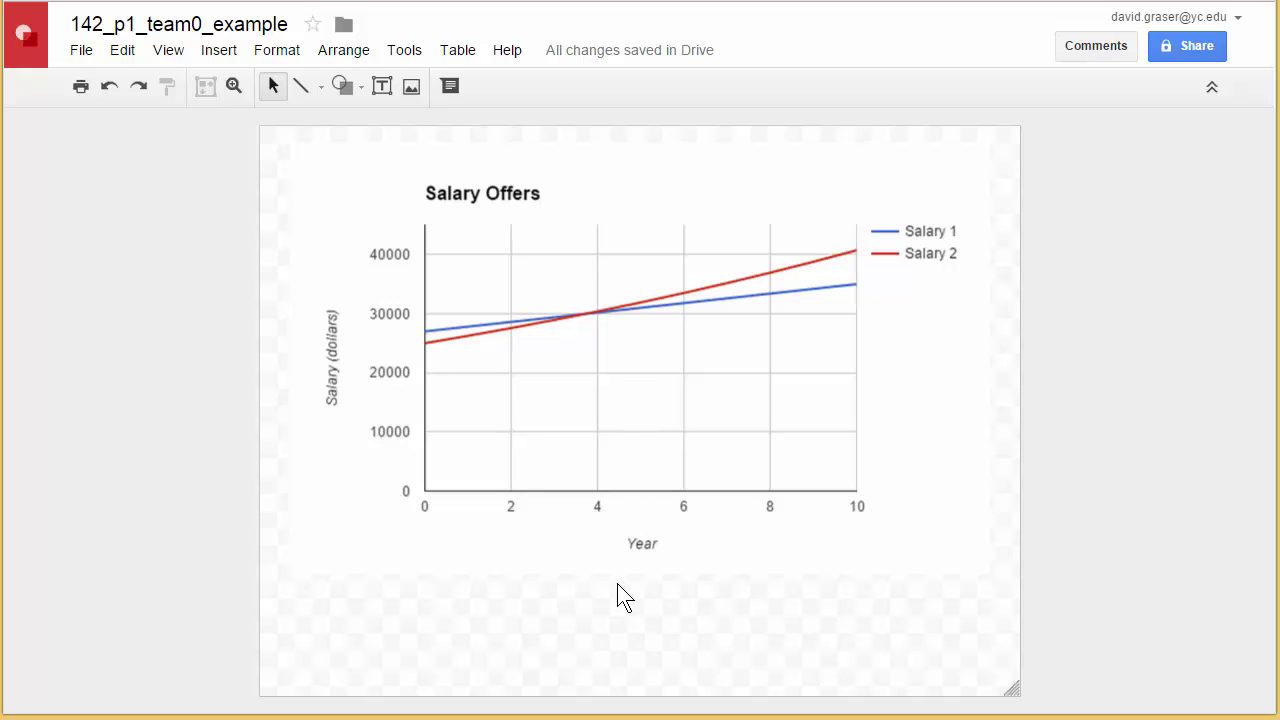
Step: Set the page size to a custom 10 × 10 inches
click(82, 51)
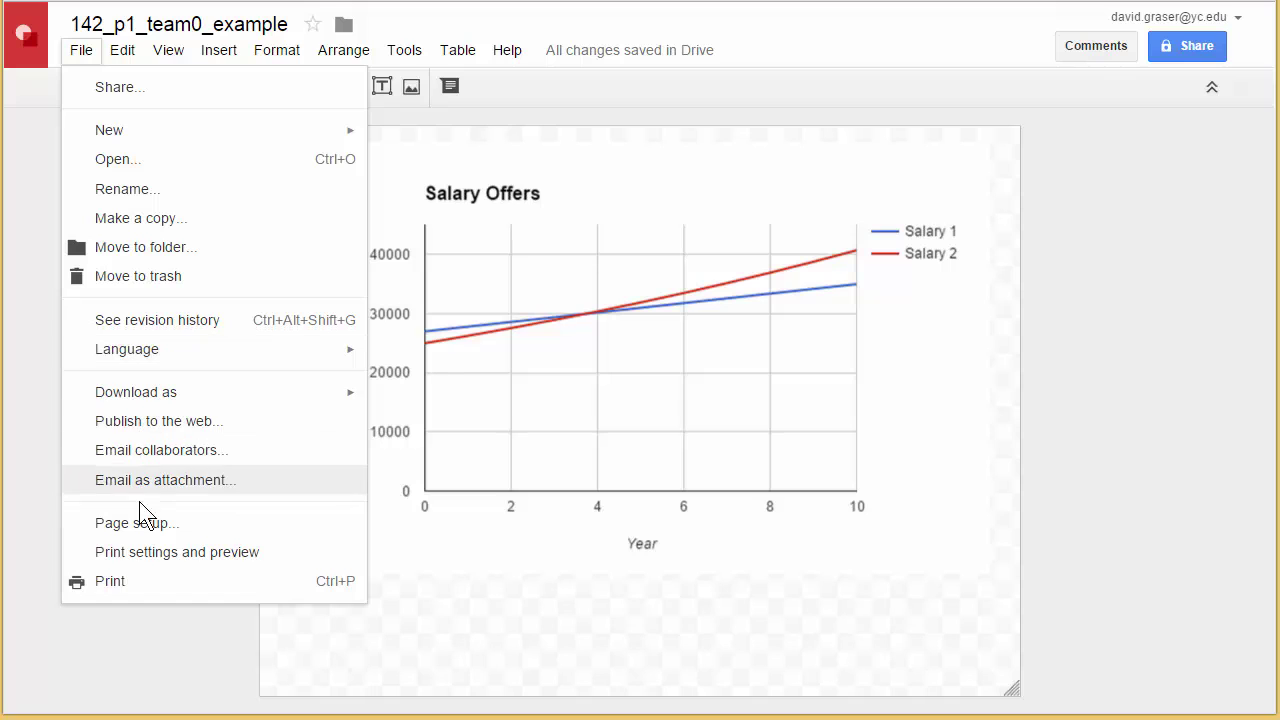
click(143, 533)
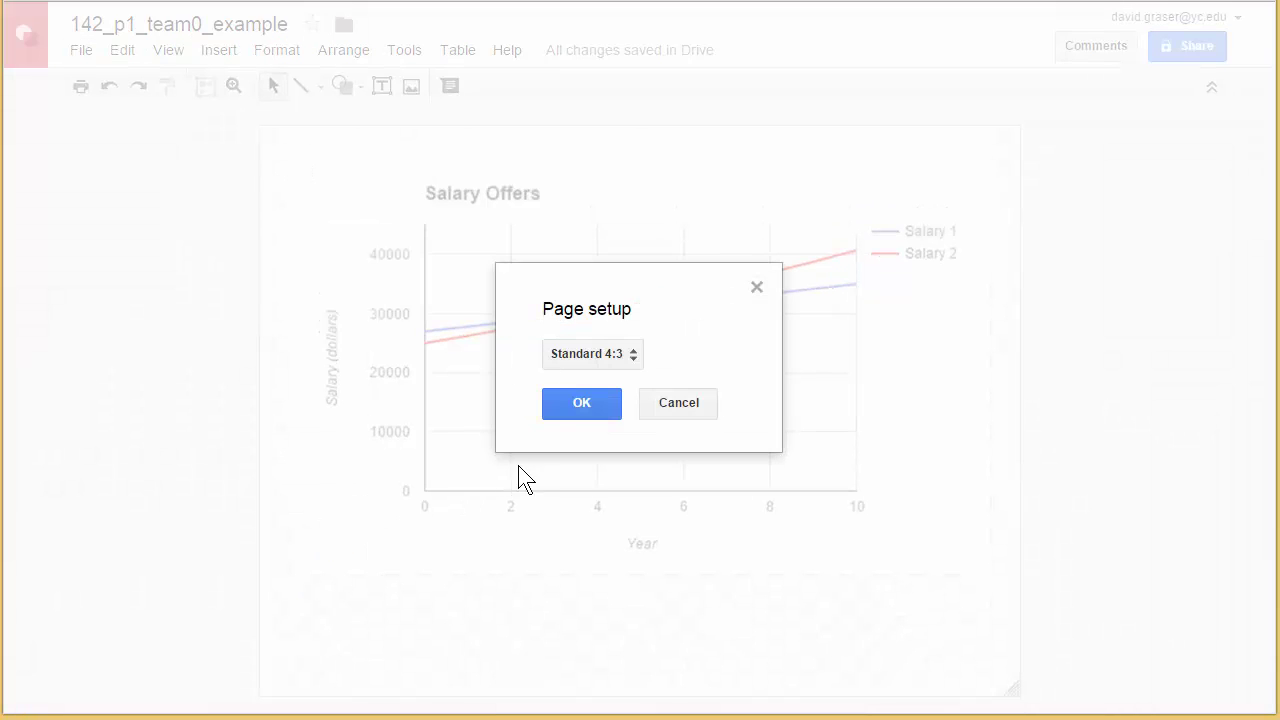
click(632, 359)
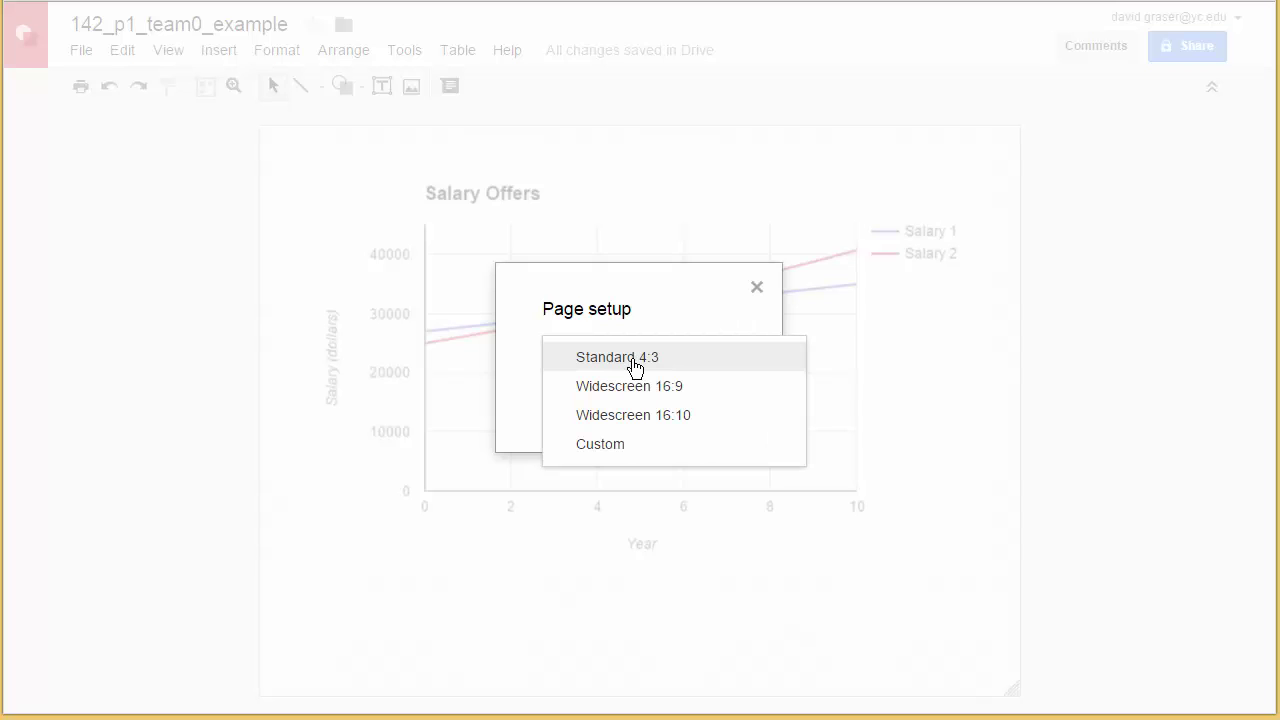
click(601, 452)
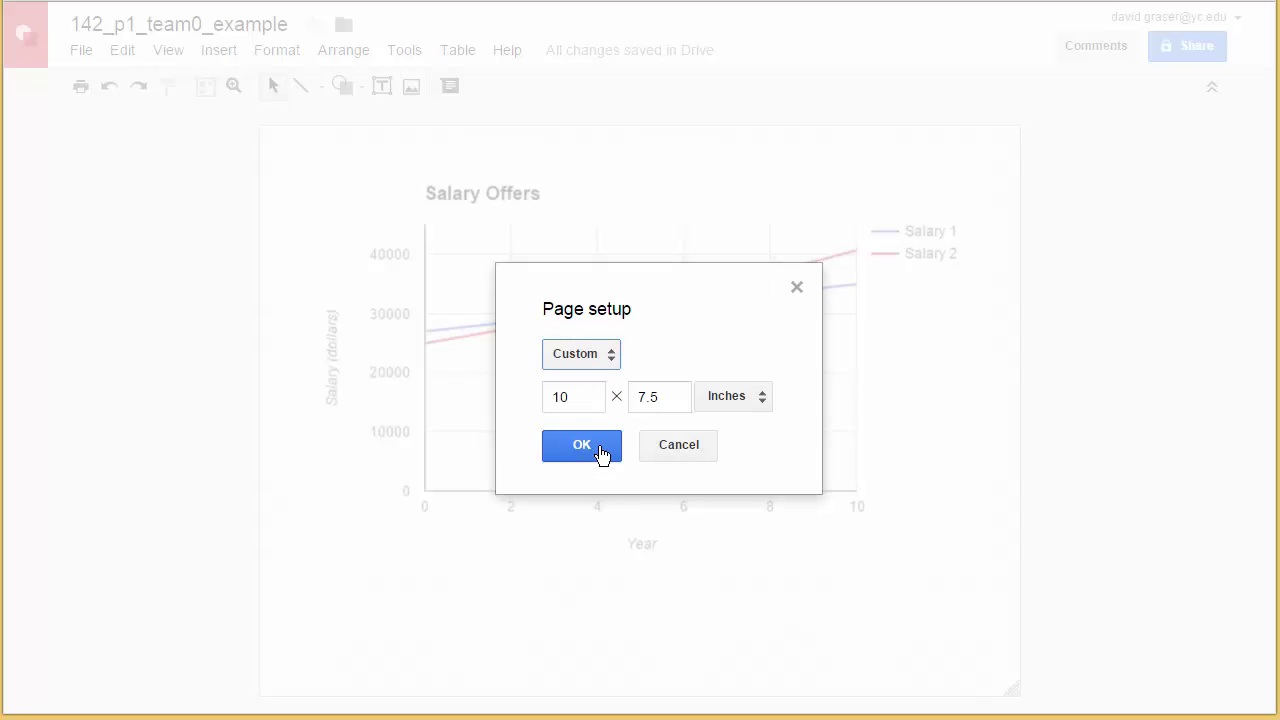
click(670, 396)
drag(670, 396, 621, 397)
text(10)
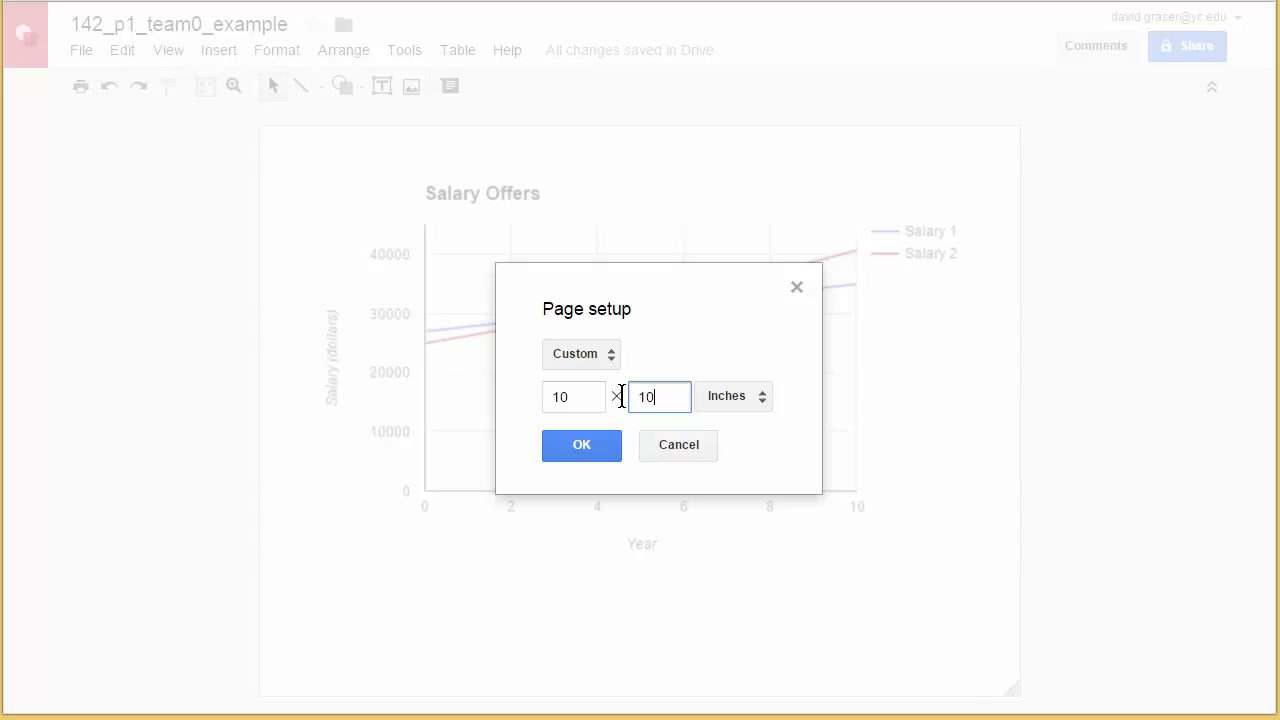
click(586, 444)
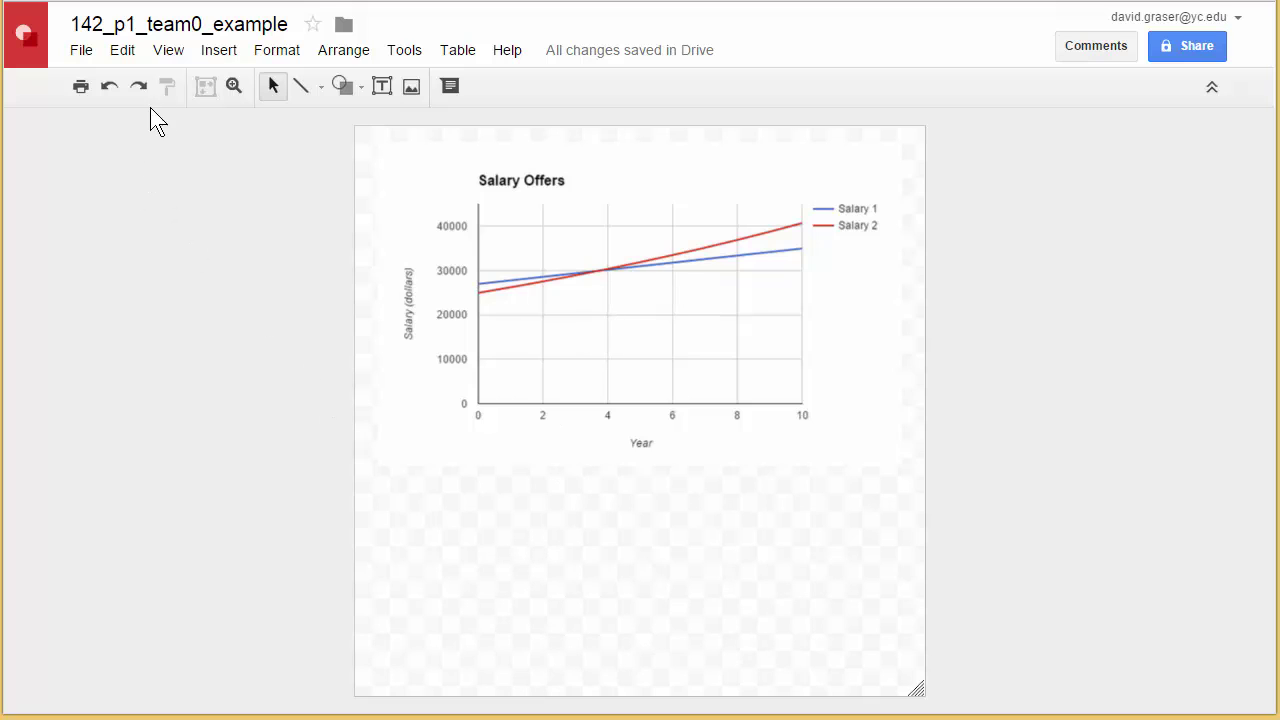
Step: Insert a table with seven columns and two rows, placing it below the chart with taller rows
click(218, 52)
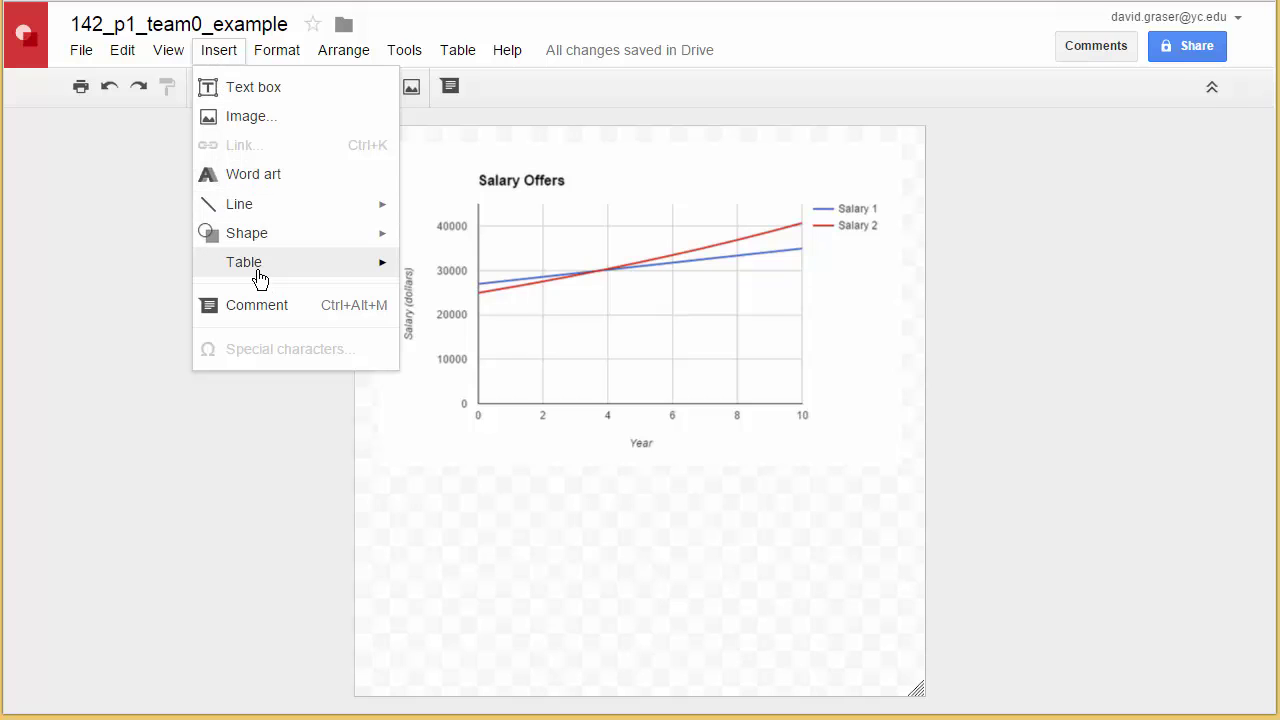
mouse_move(259, 276)
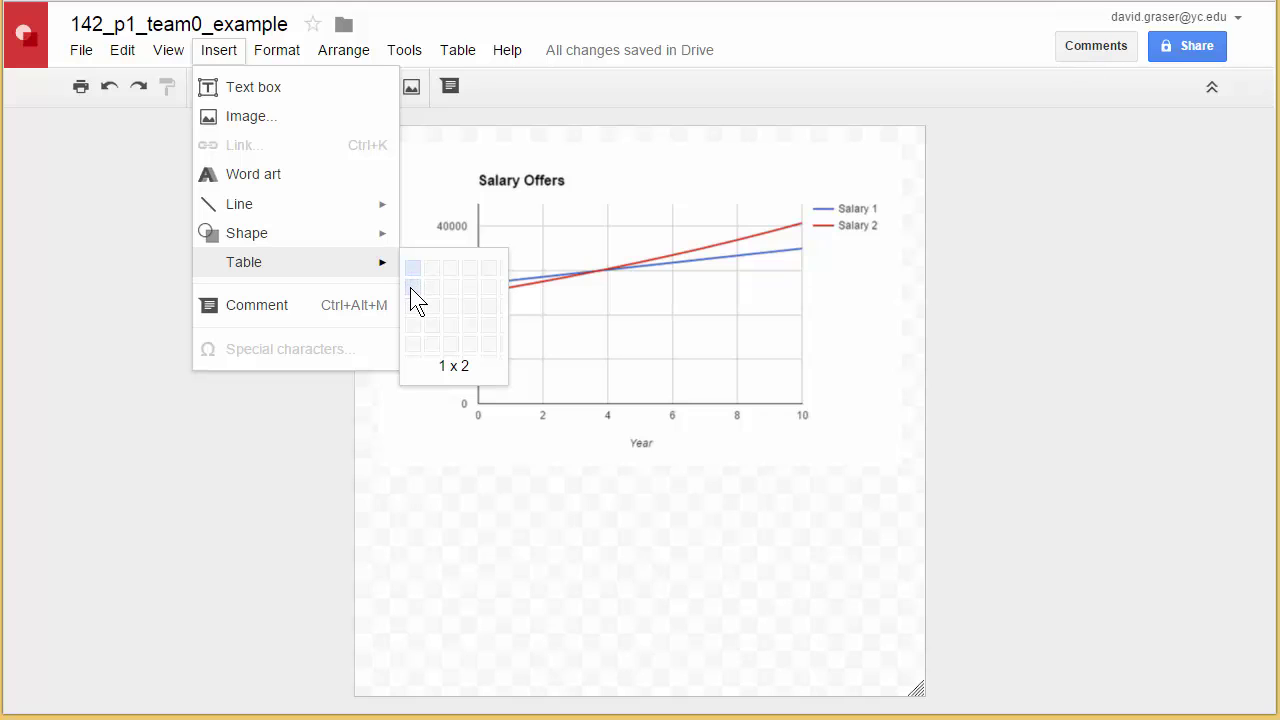
click(529, 287)
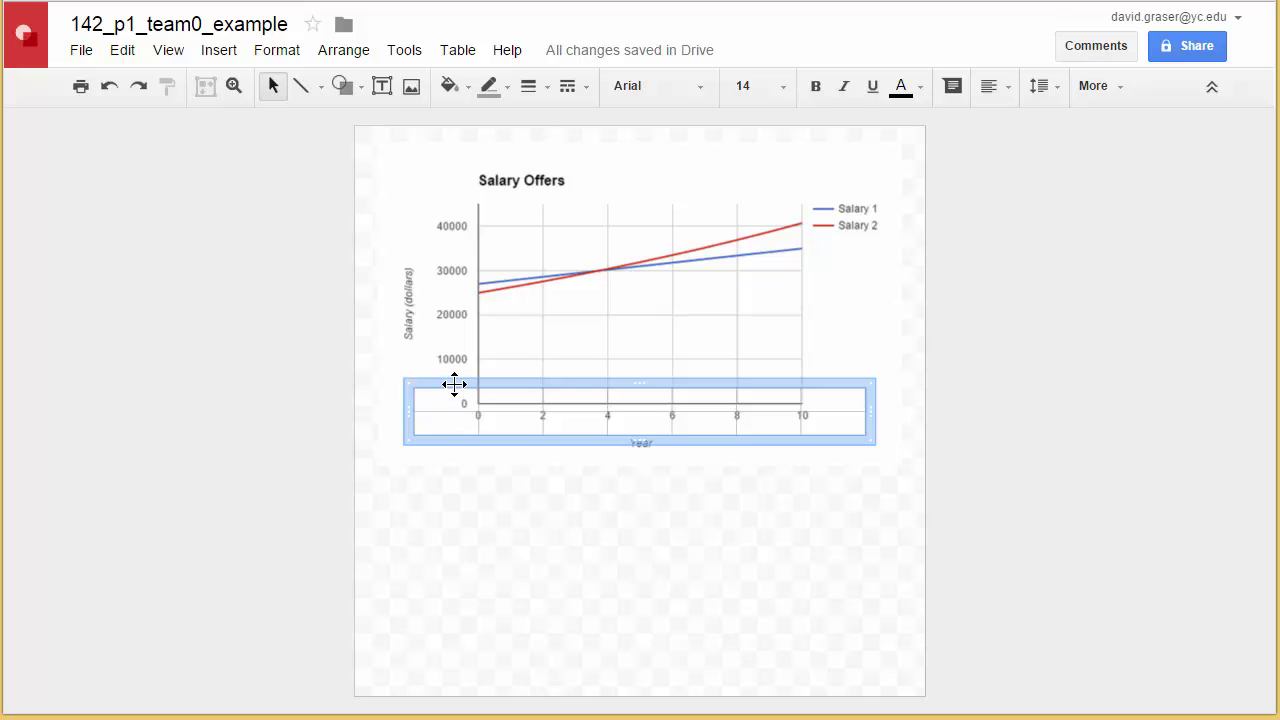
drag(452, 383, 451, 509)
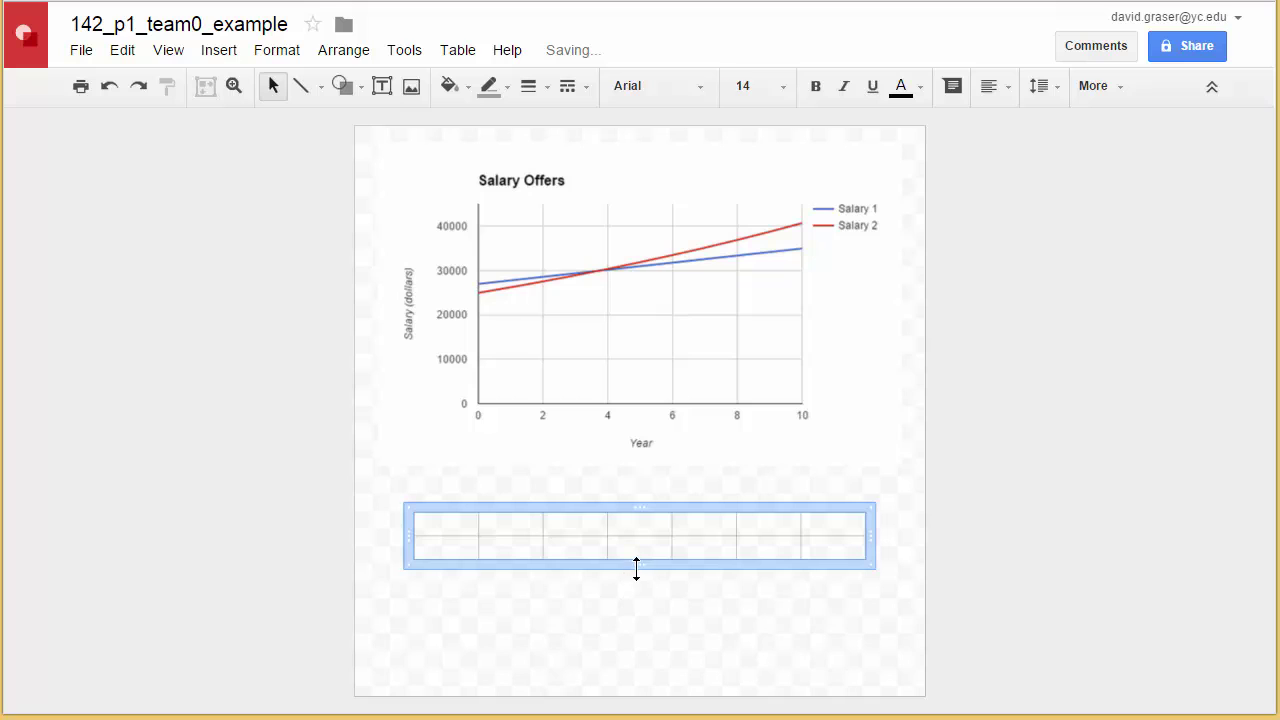
drag(639, 569, 636, 615)
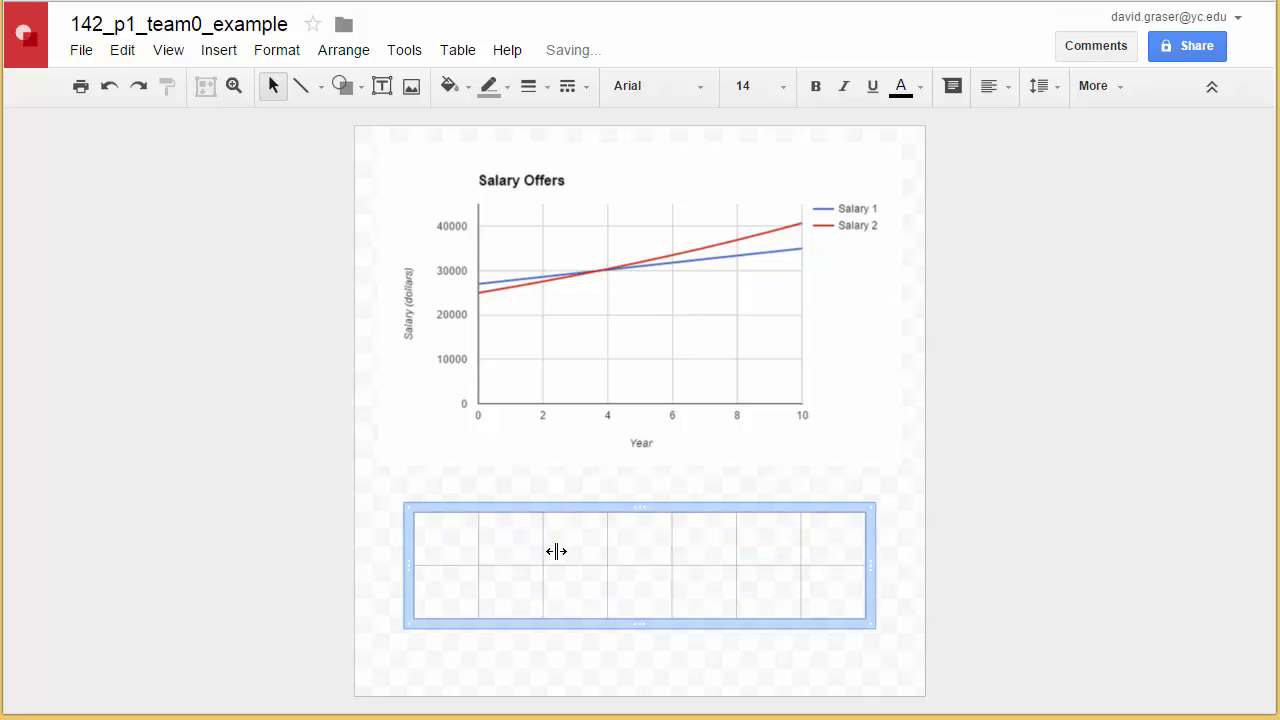
Step: Label the two rows in the table's first column "Year" and "Salary 1"
click(437, 537)
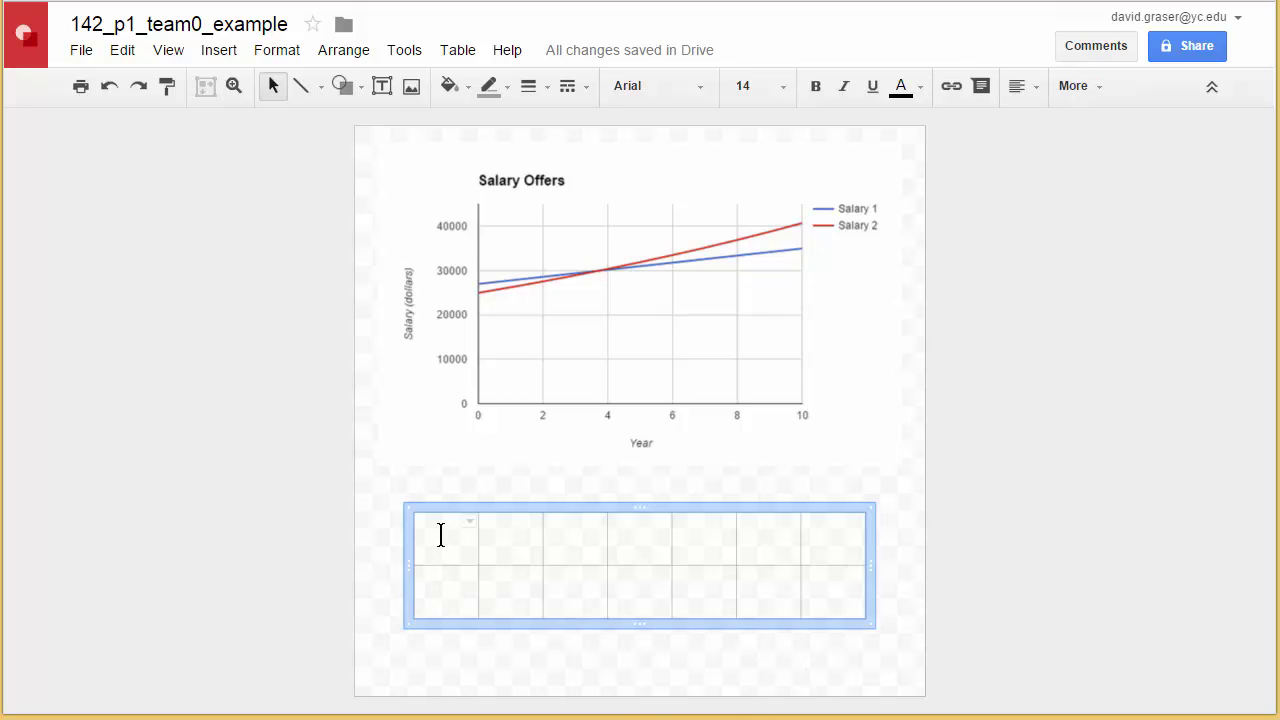
text(Year)
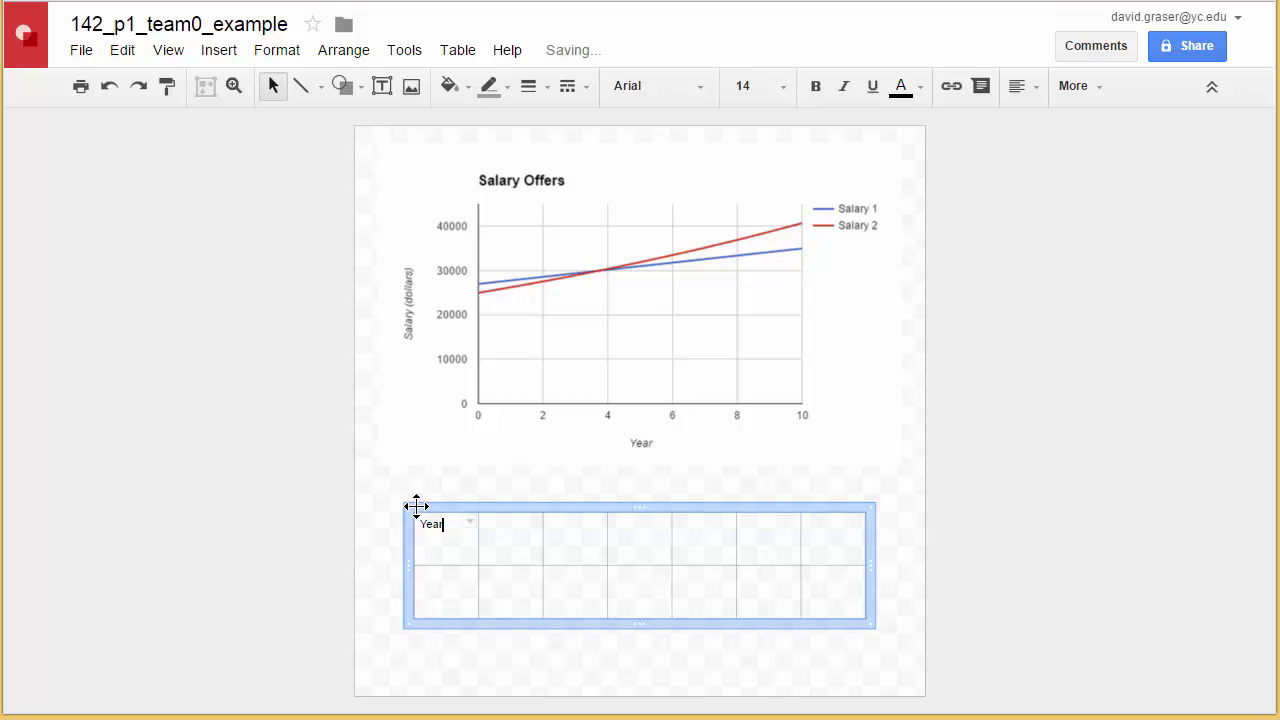
click(446, 582)
text(Salary)
click(767, 677)
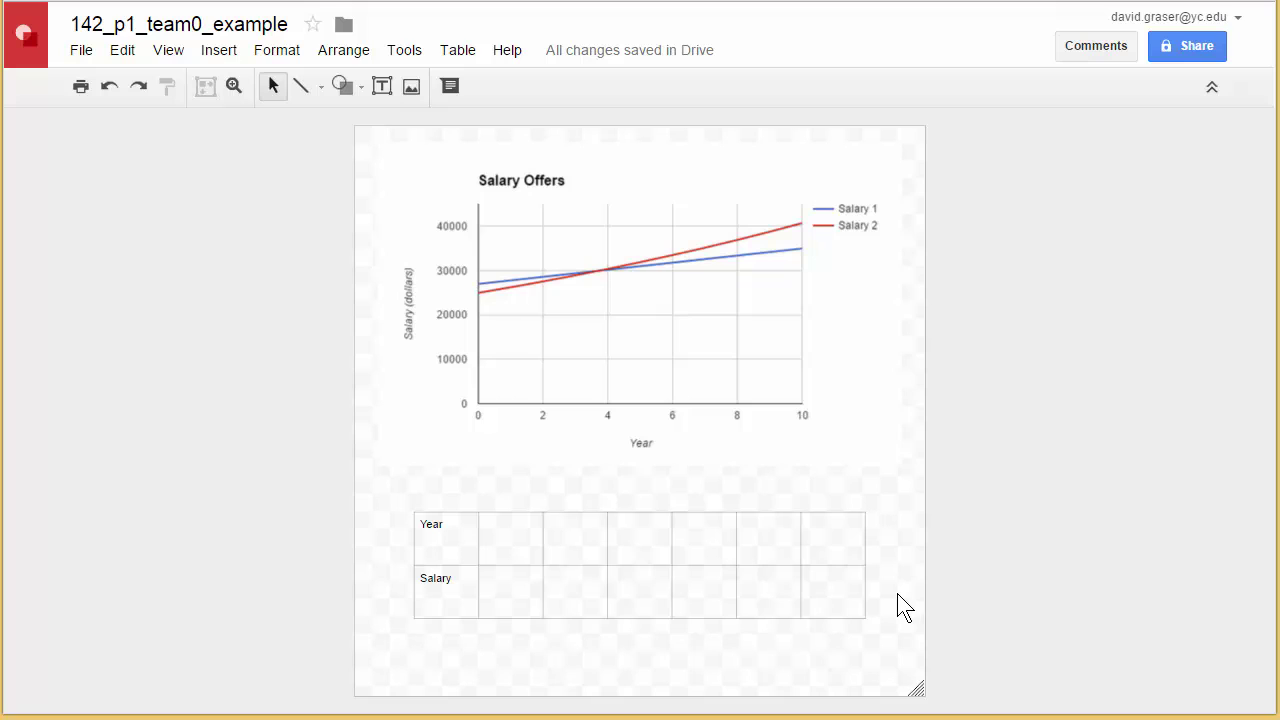
click(454, 578)
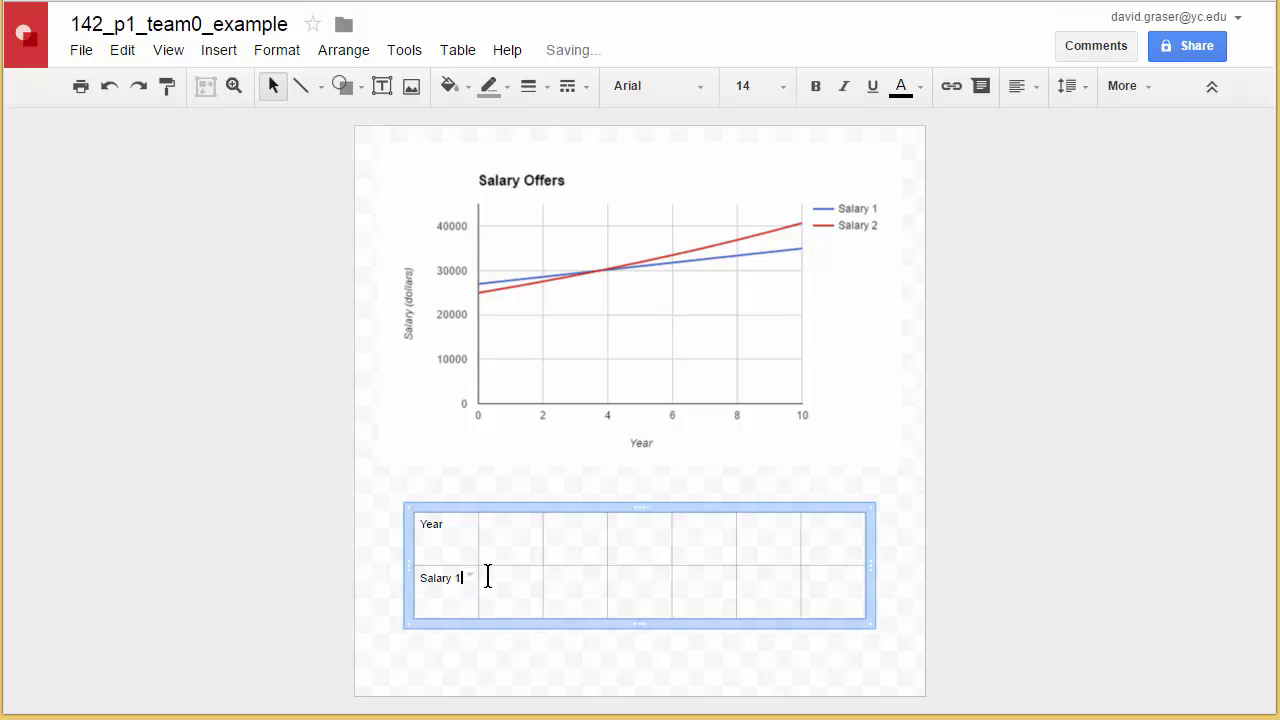
text(1)
click(557, 660)
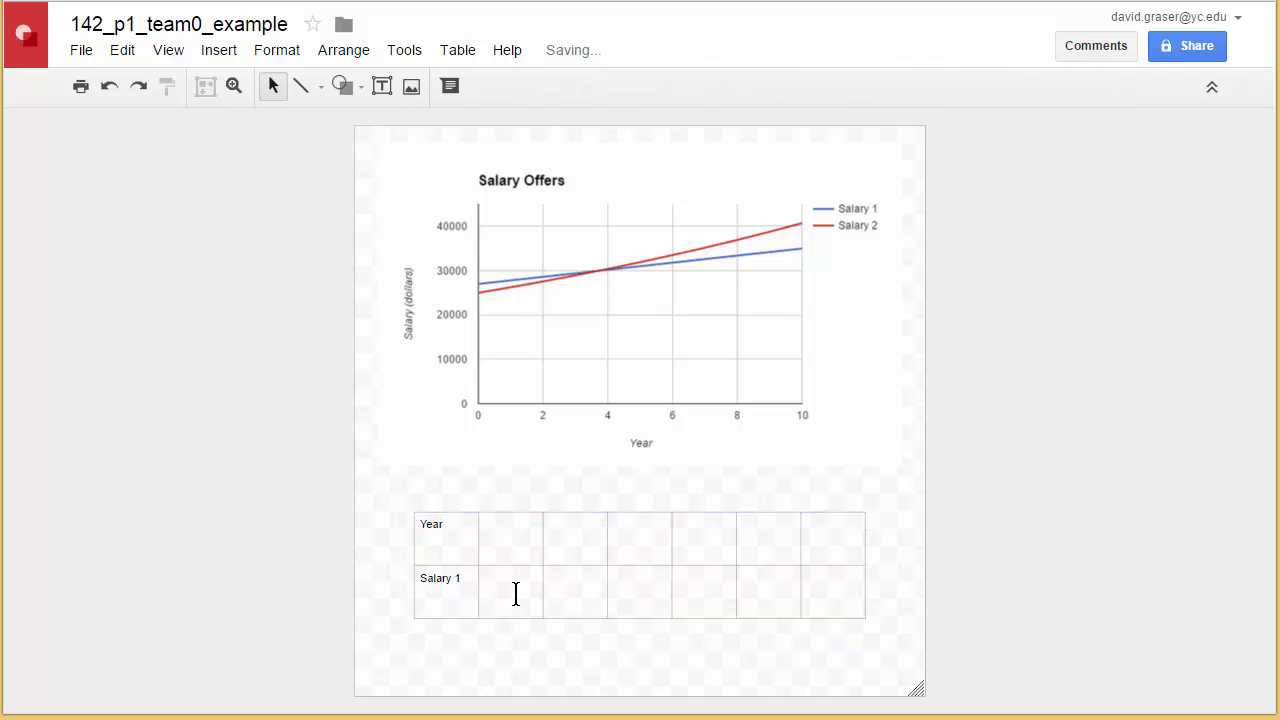
Step: Add a table row below the Salary 1 row and label it "Salary 2"
click(515, 594)
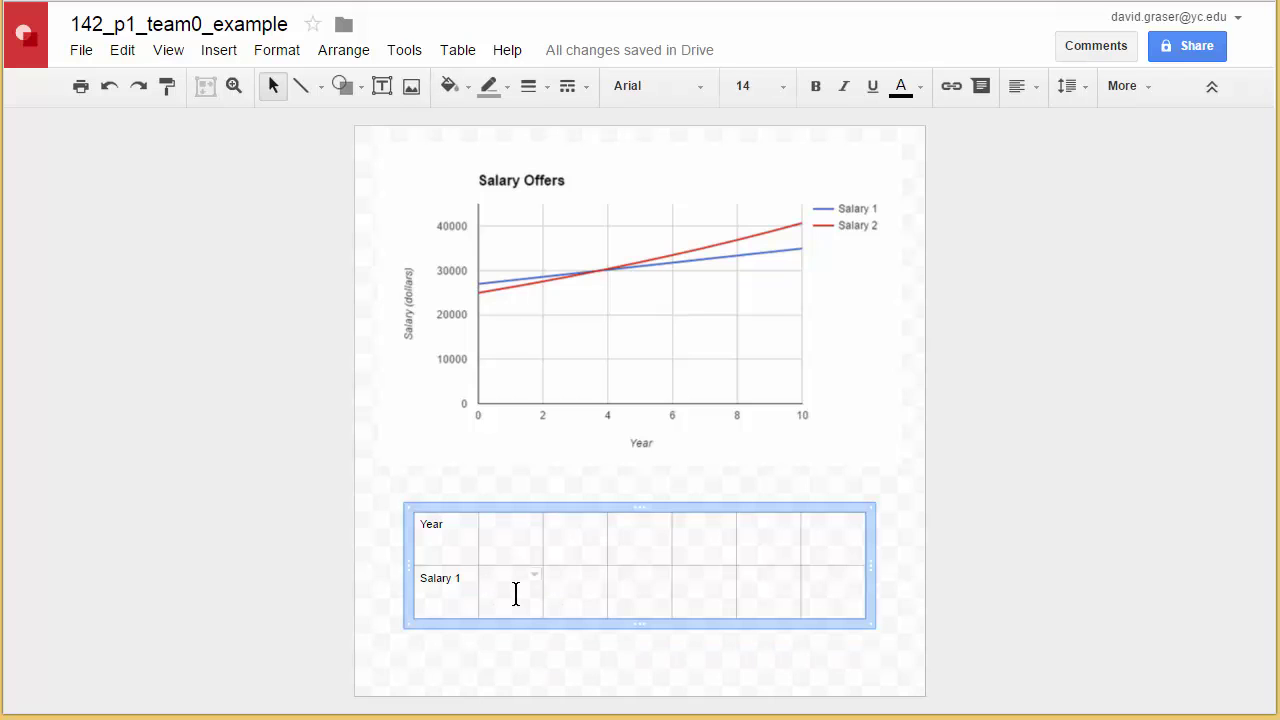
right_click(515, 594)
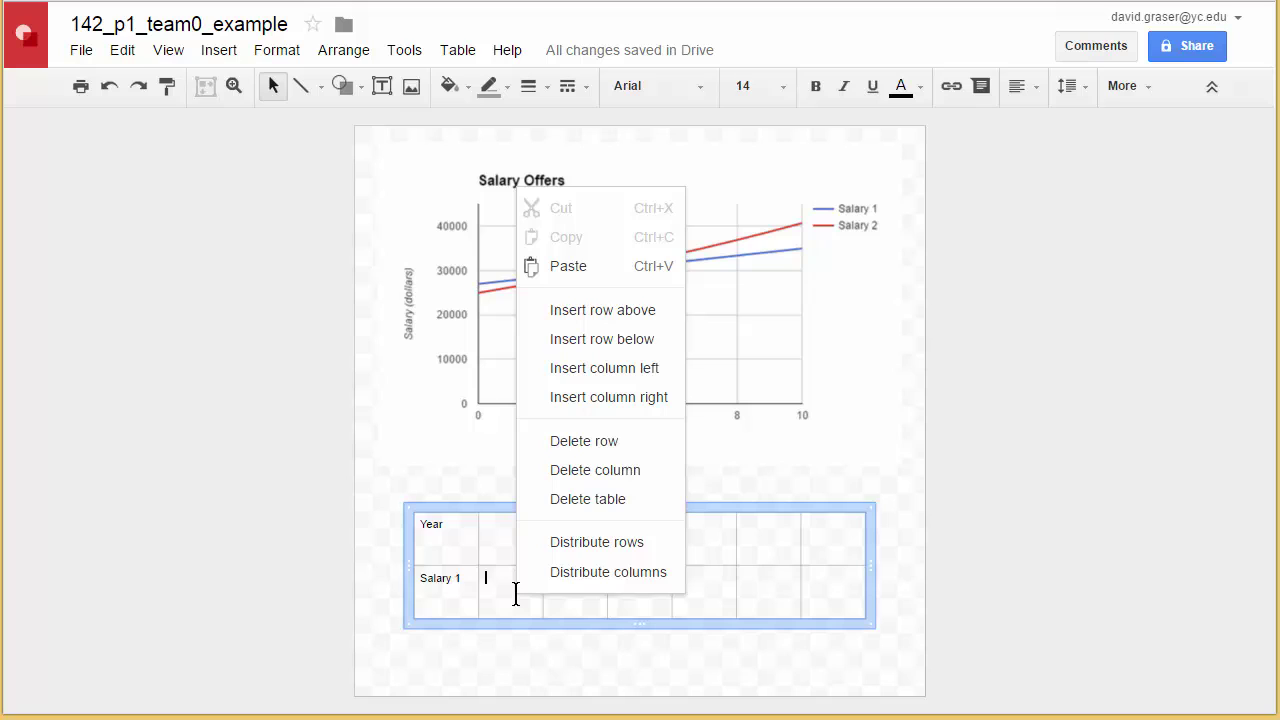
click(600, 345)
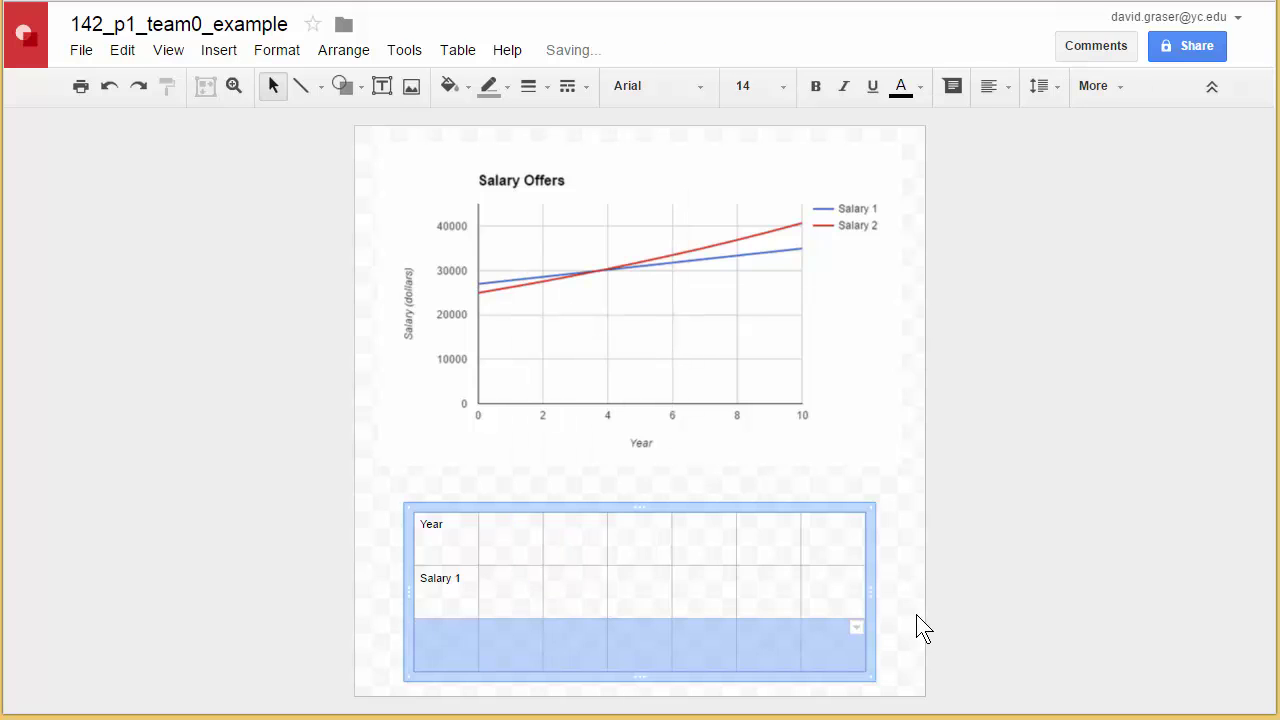
click(444, 645)
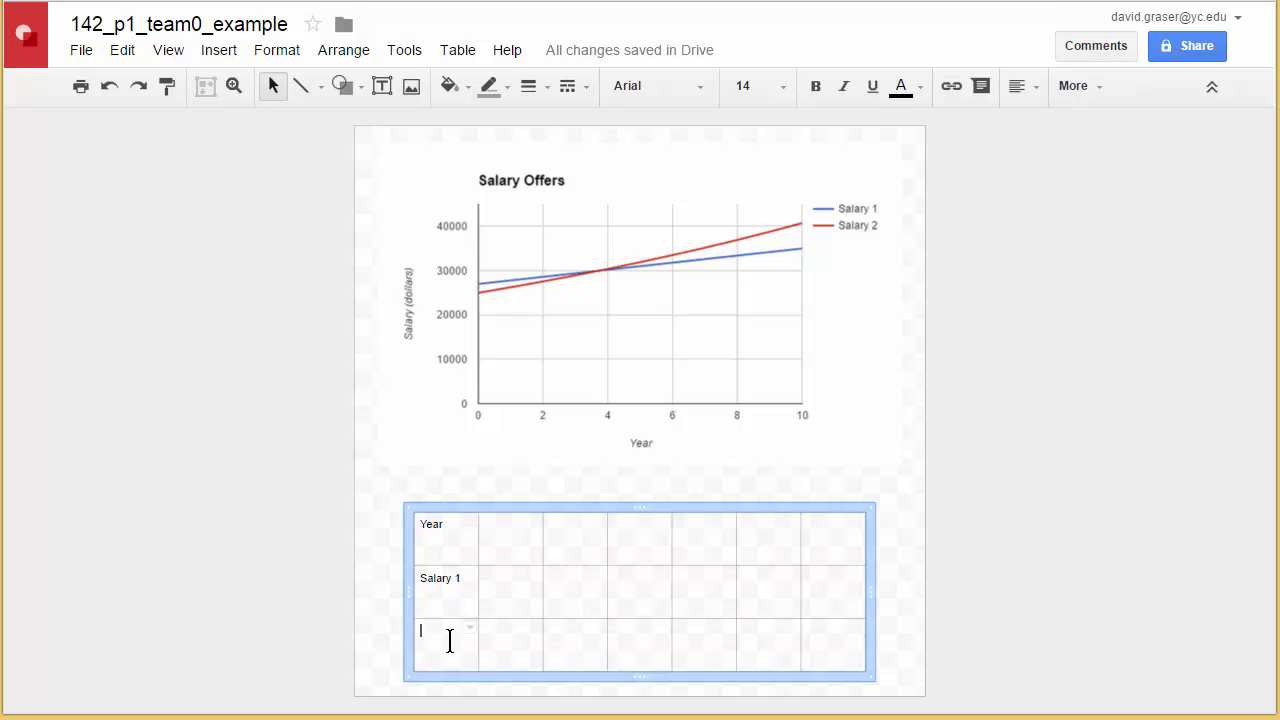
text(Sala)
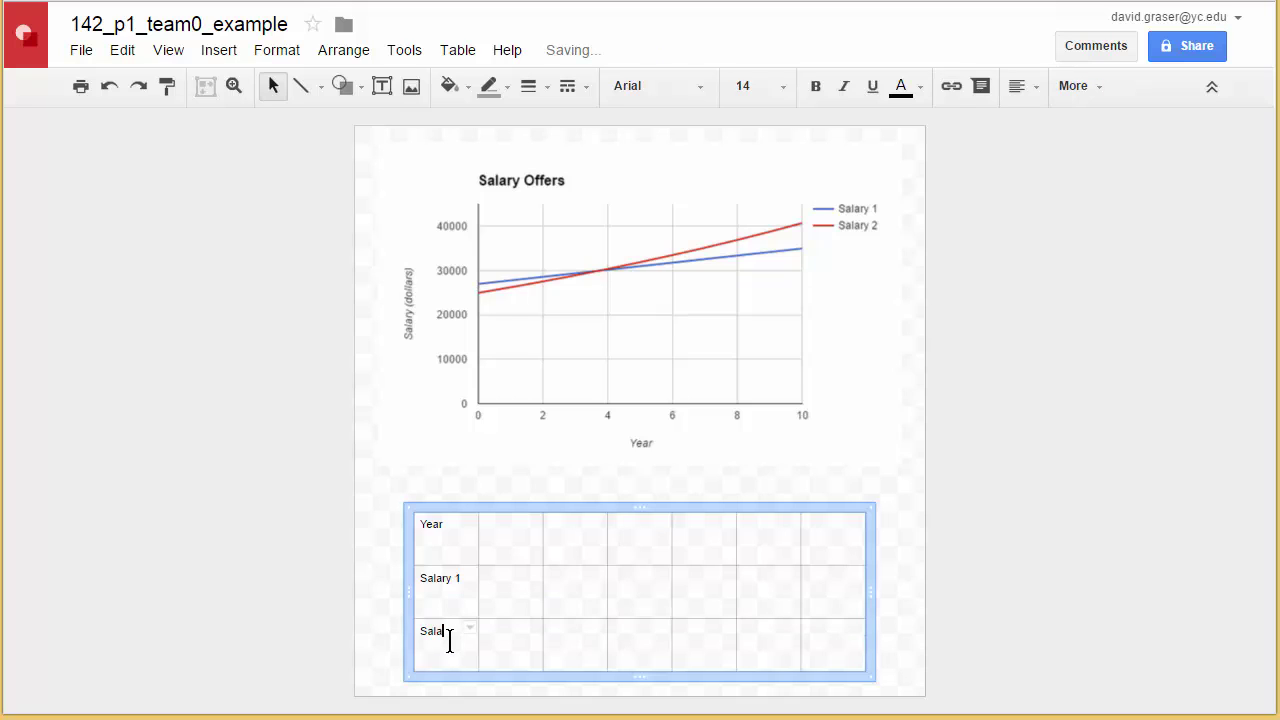
text(ry 2)
click(893, 587)
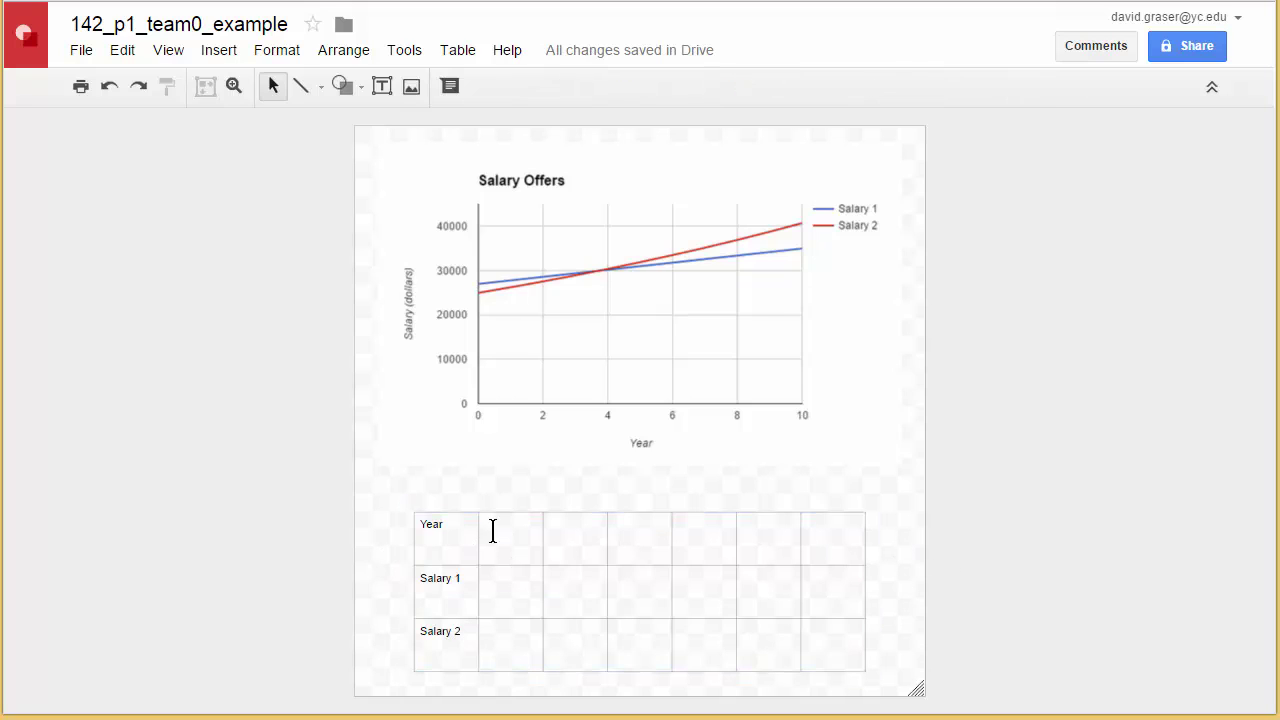
Step: Center the text of all table cells both horizontally and vertically
click(420, 529)
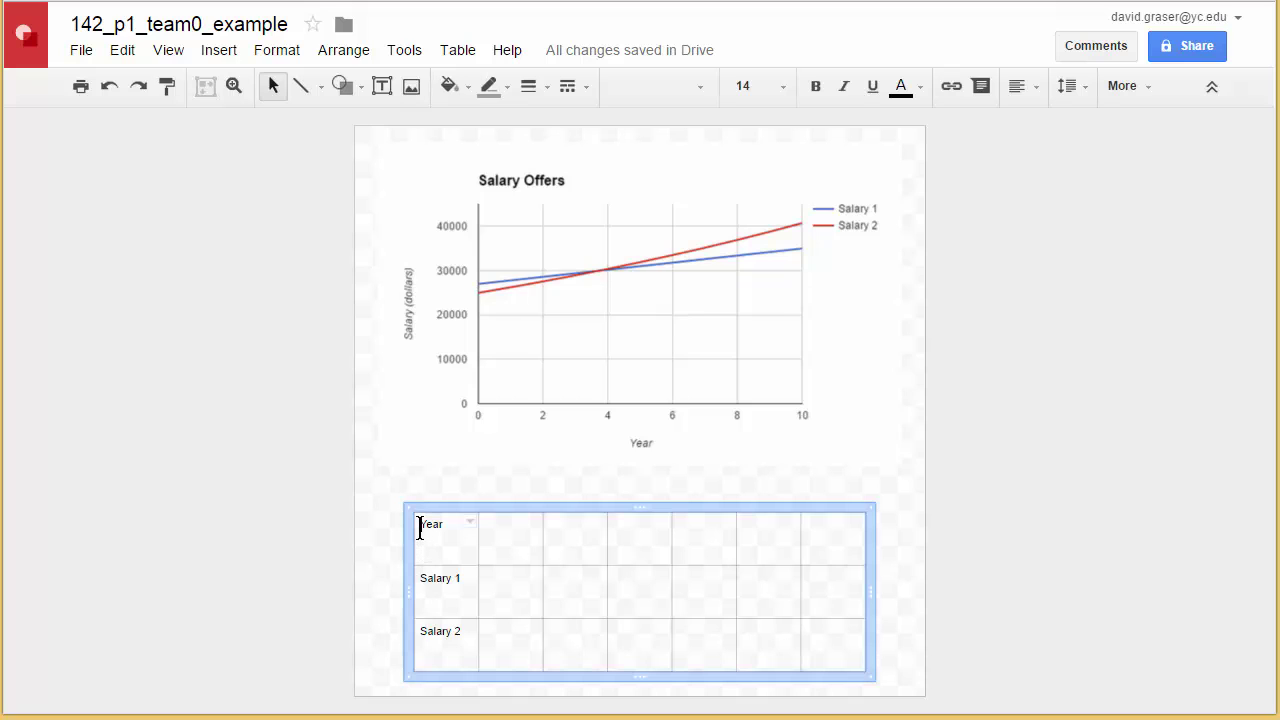
drag(420, 529, 835, 652)
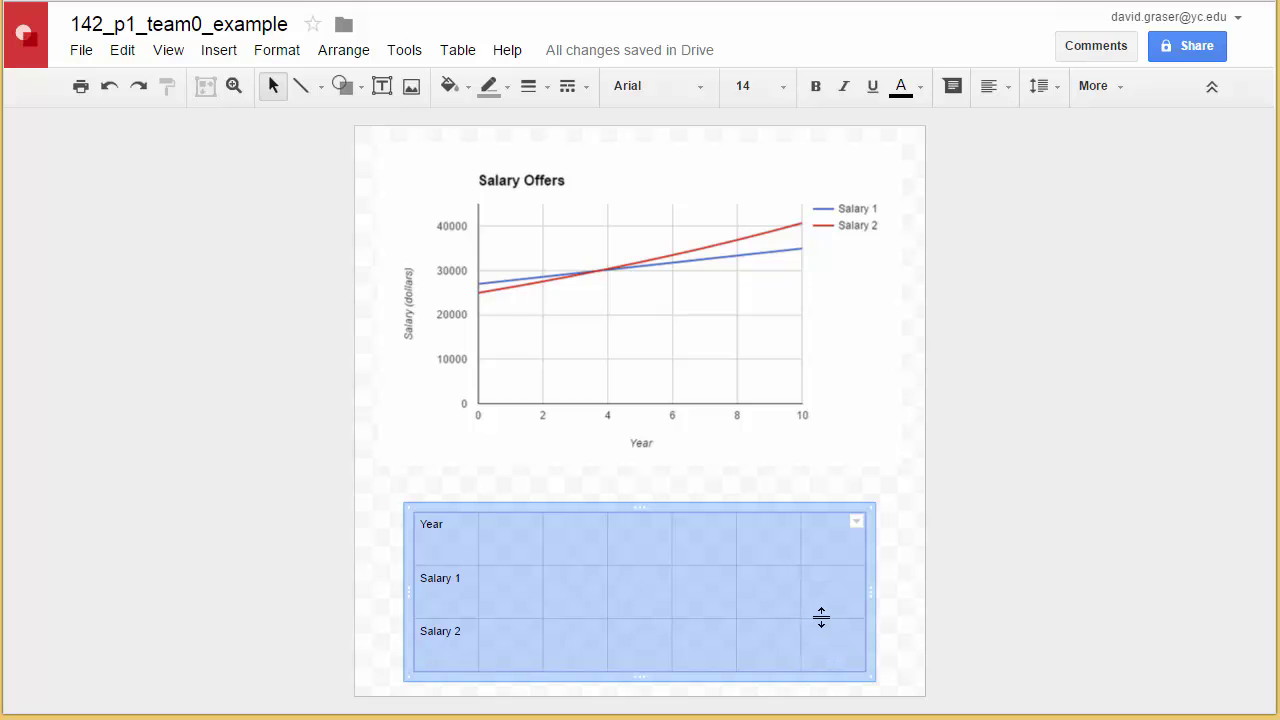
click(1009, 89)
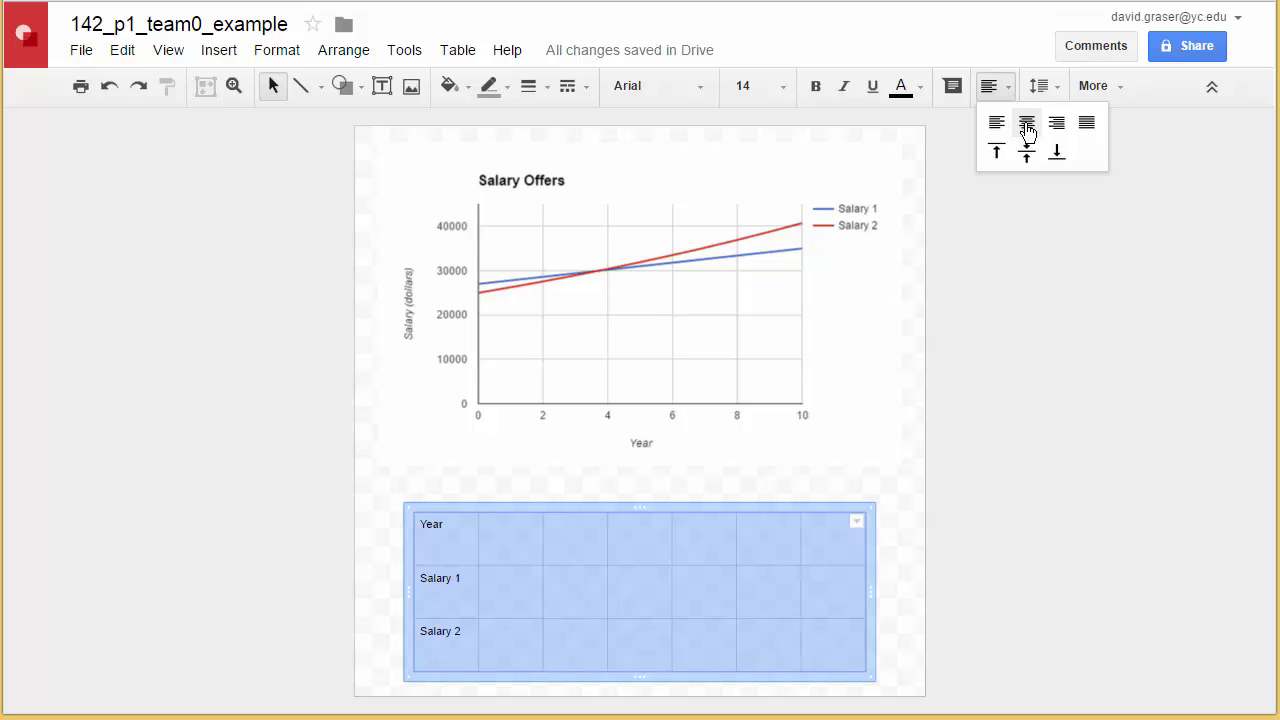
click(1027, 123)
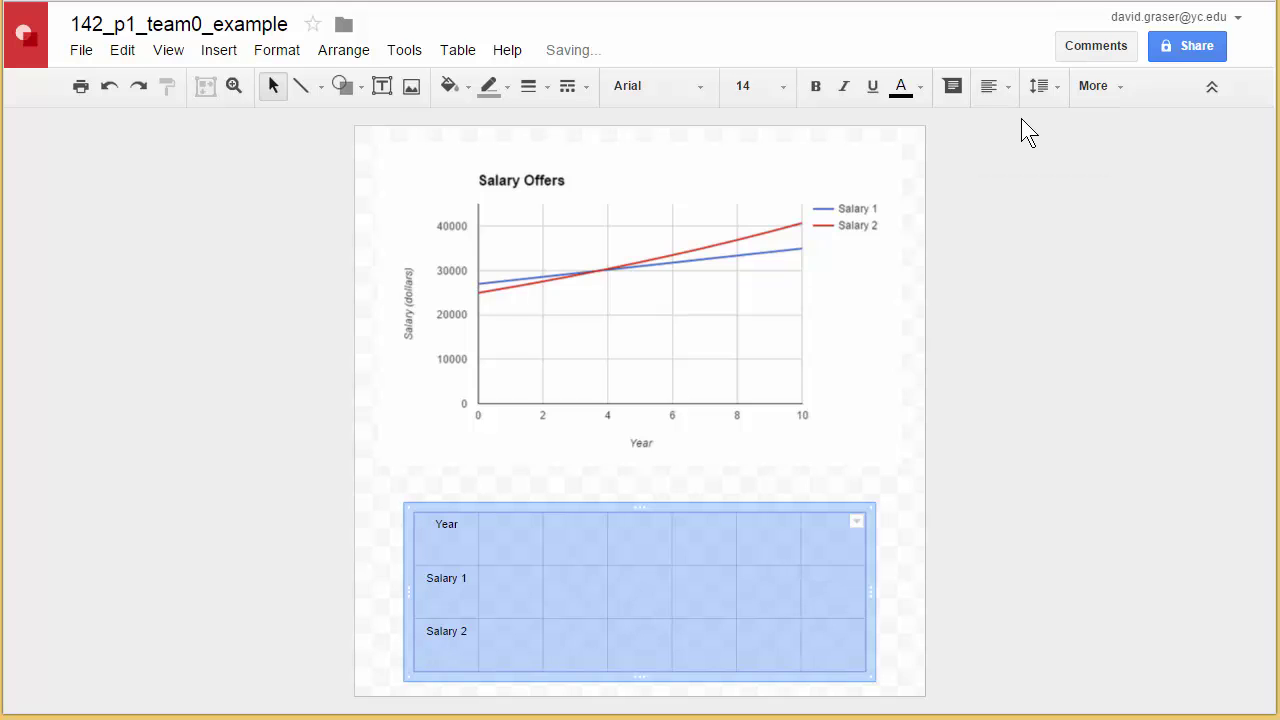
click(1011, 87)
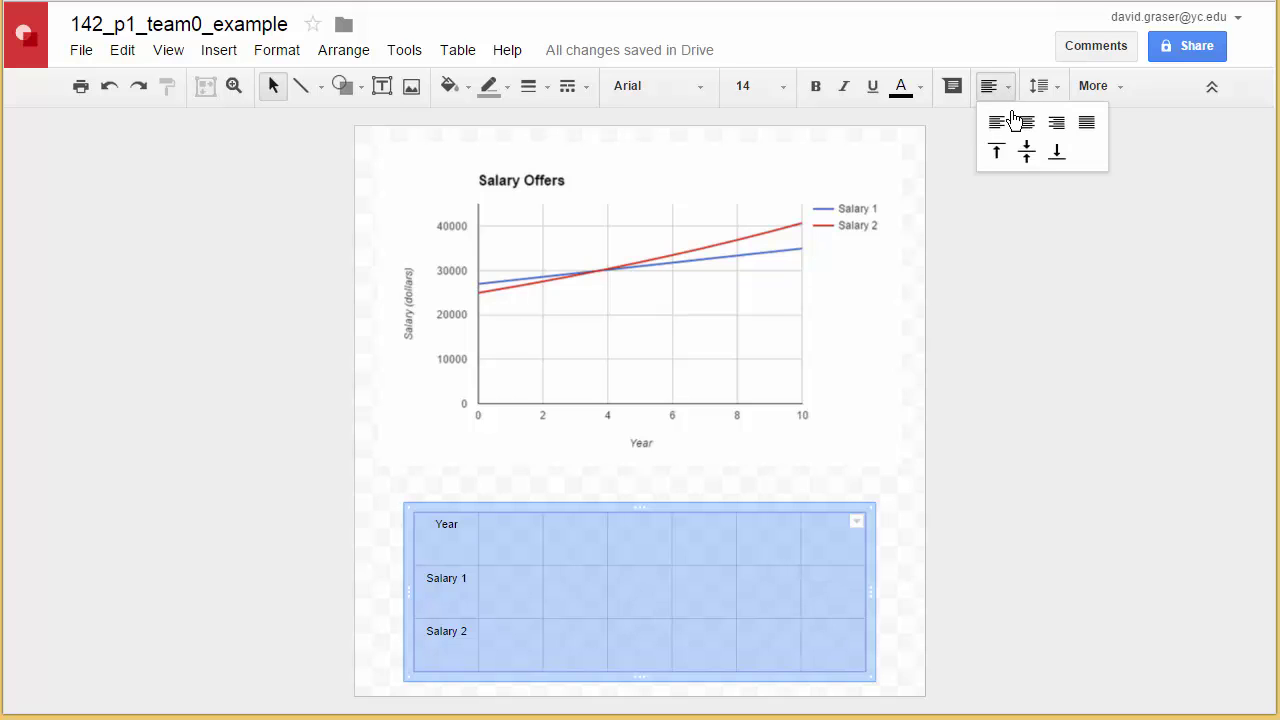
click(1027, 155)
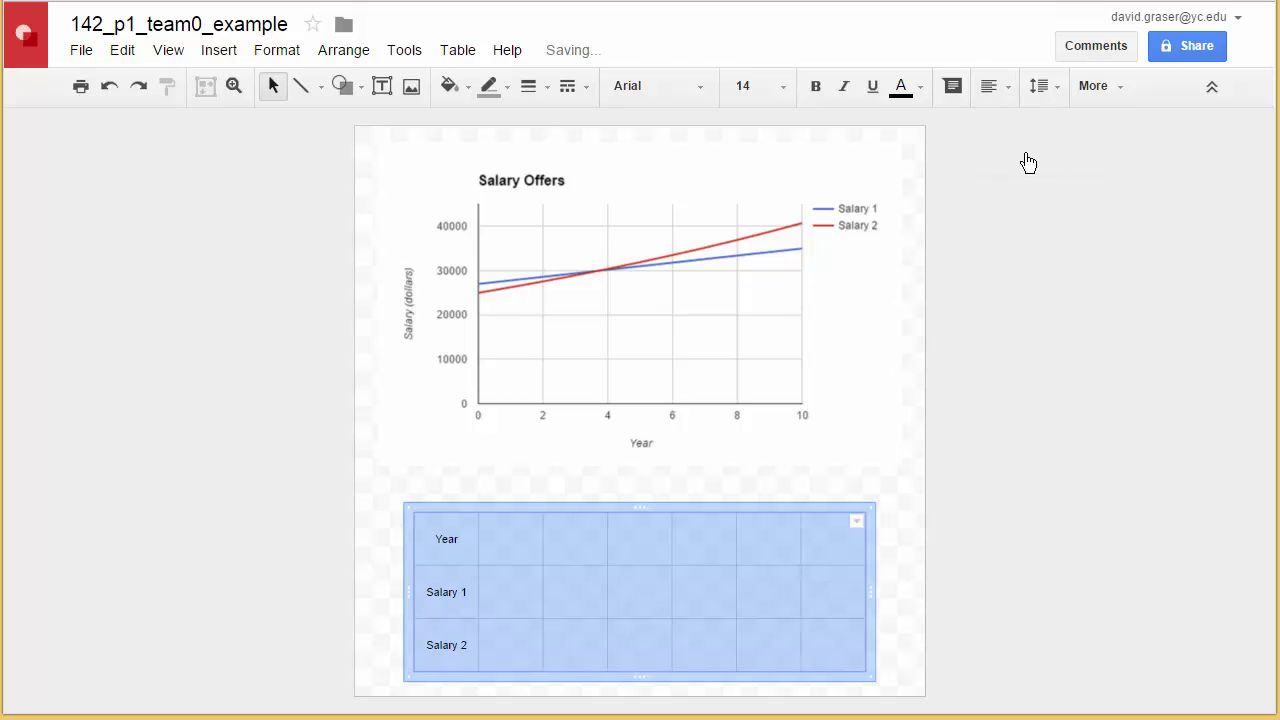
click(884, 575)
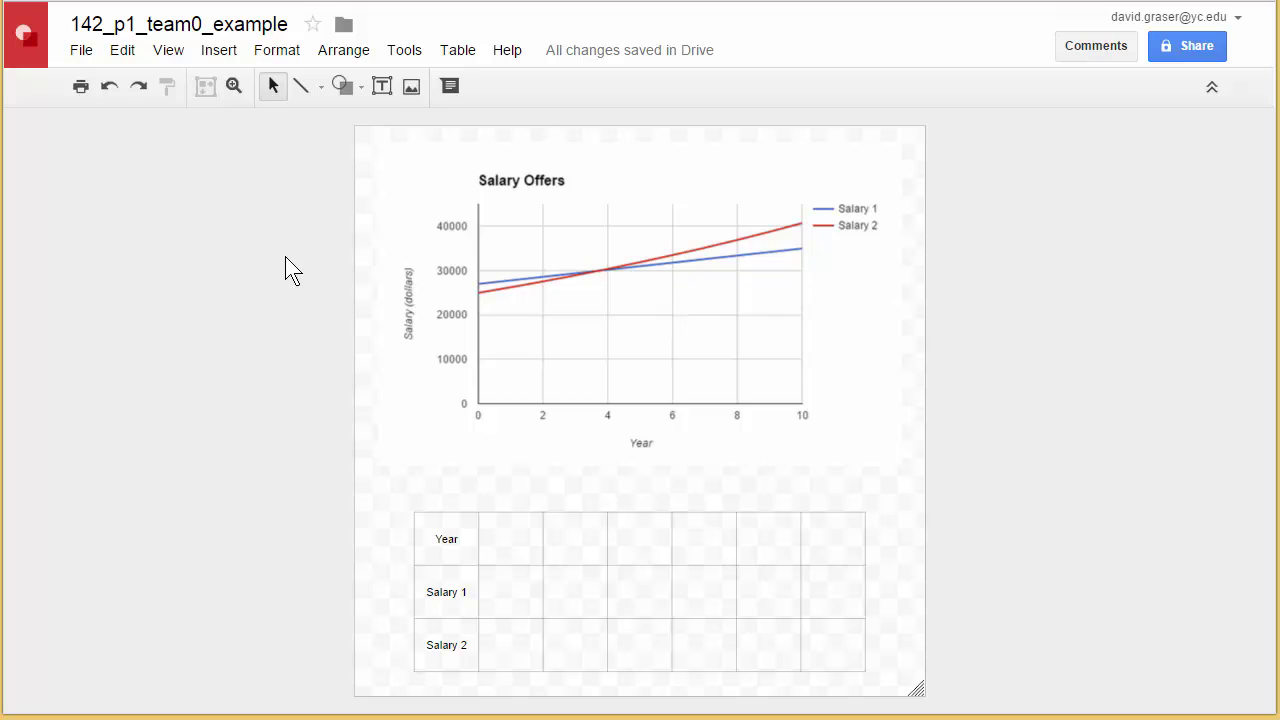
Step: Draw an arrow on the chart from below year 6 up to the point where the two salary lines cross
click(321, 86)
click(339, 153)
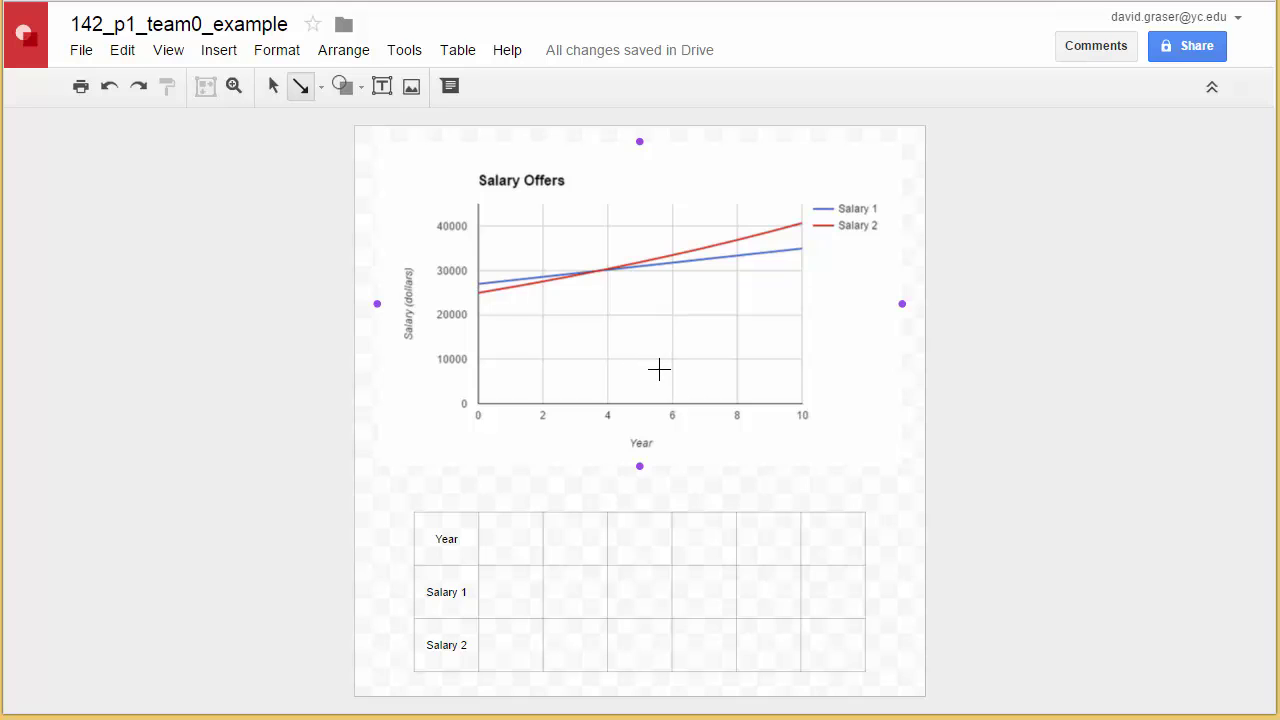
drag(659, 370, 605, 275)
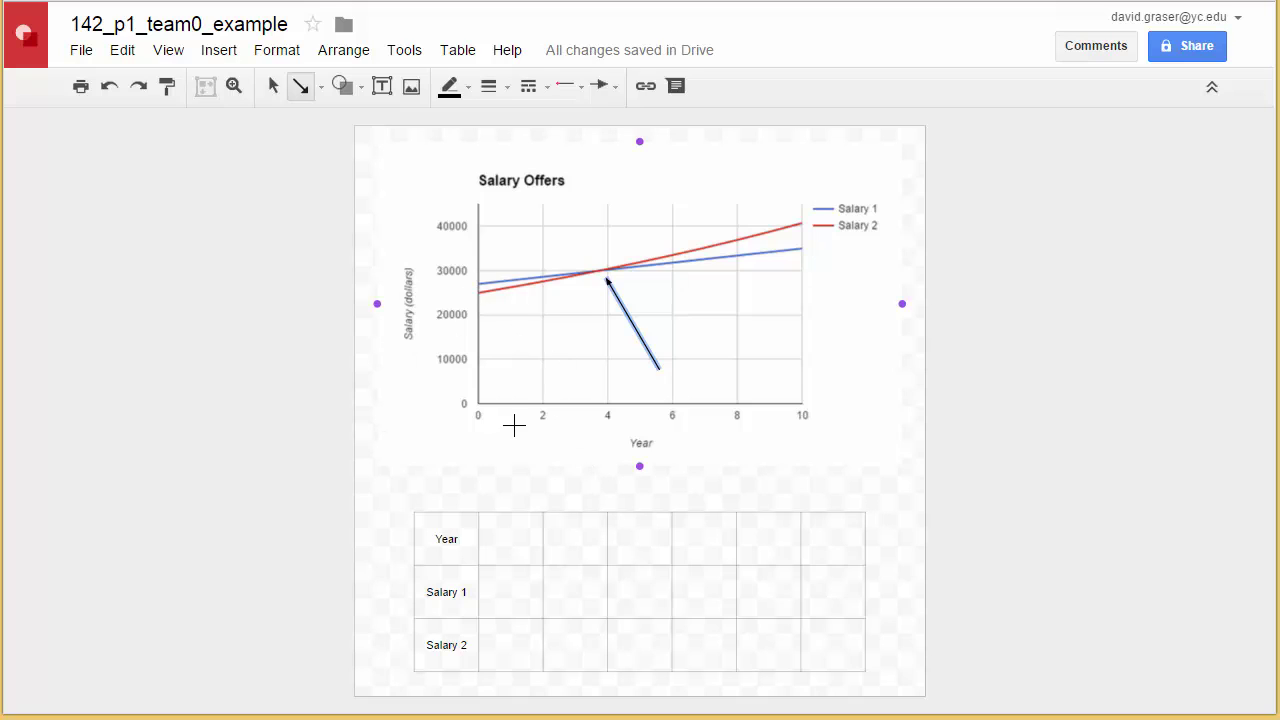
Step: Set the arrow's line weight to 4px and its color to purple
click(507, 87)
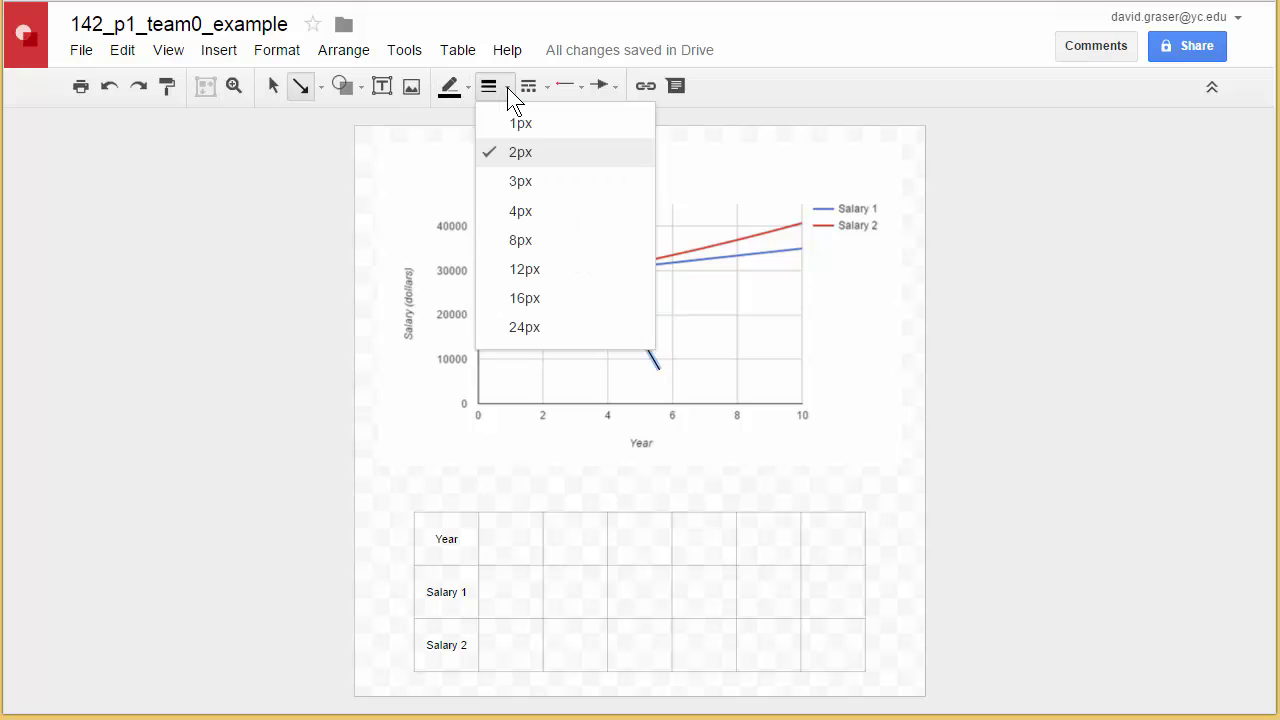
click(525, 212)
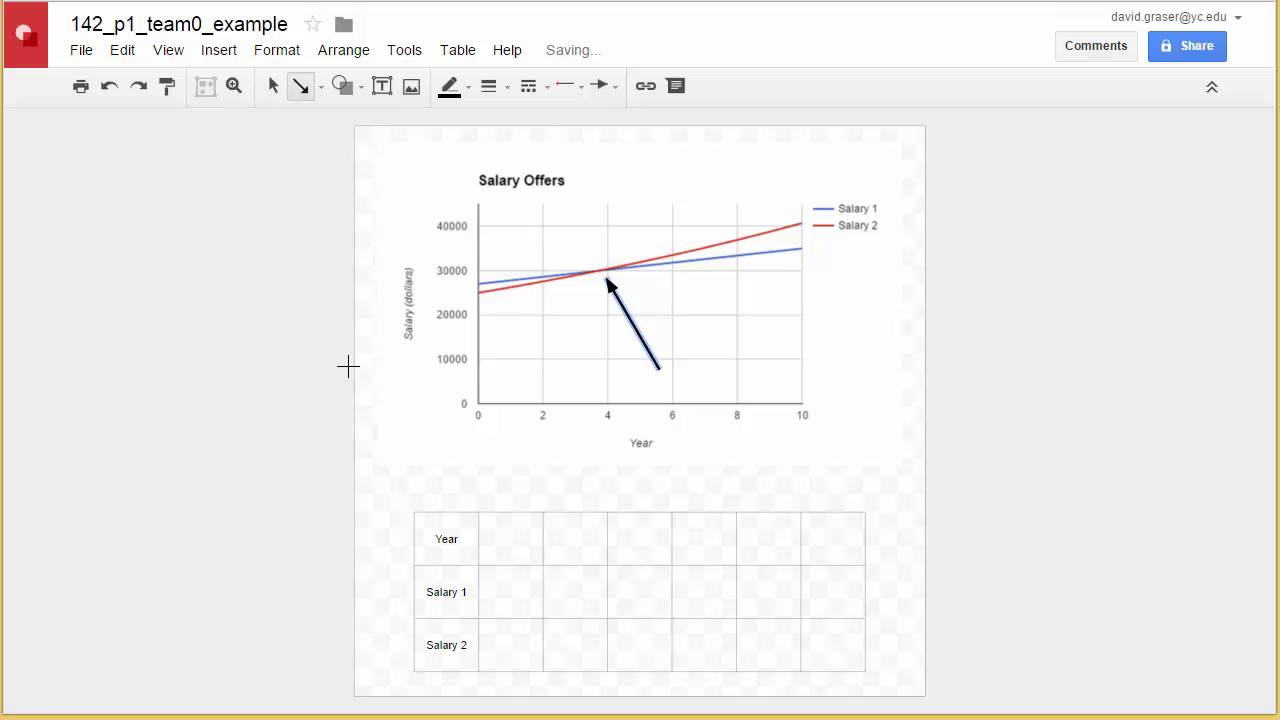
click(469, 87)
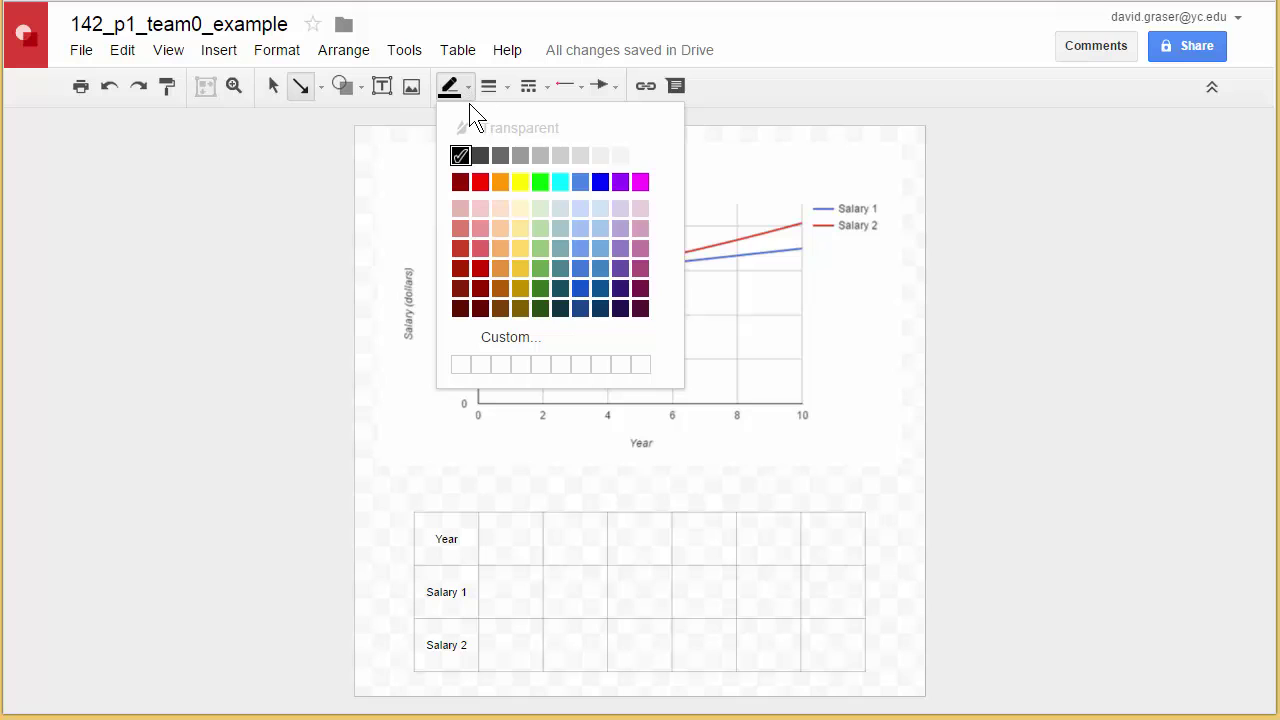
click(621, 183)
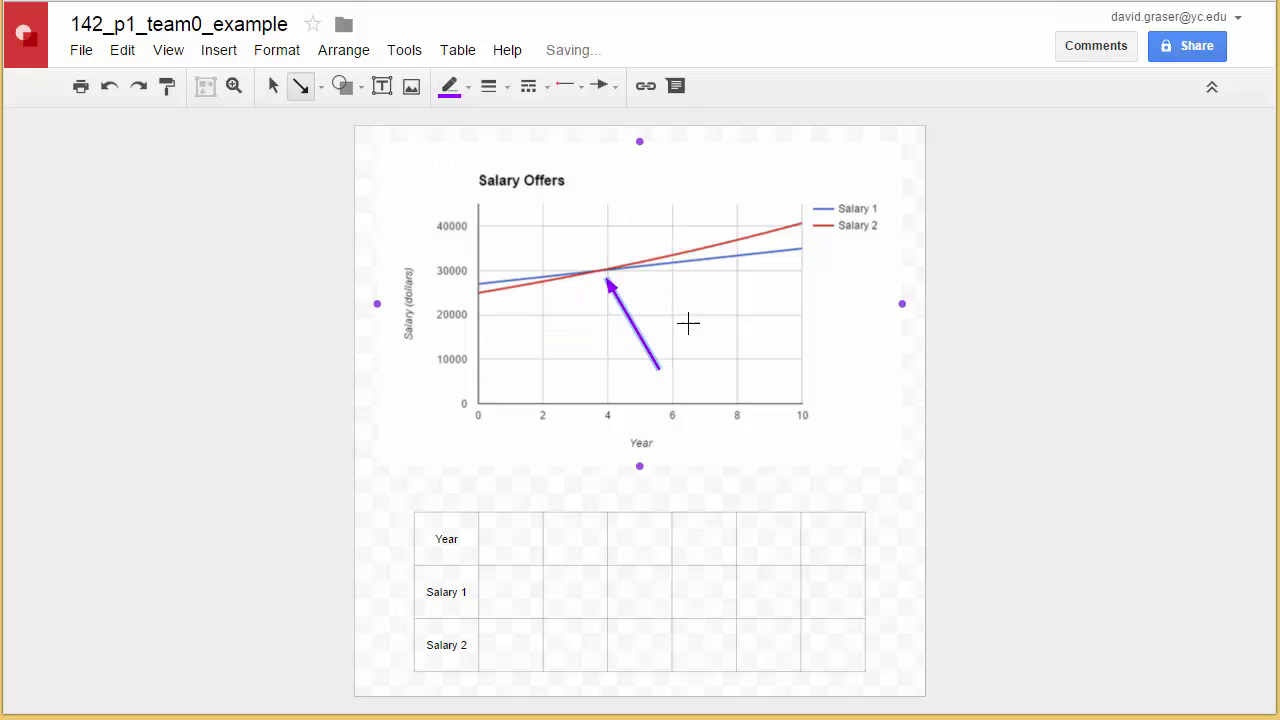
key(Escape)
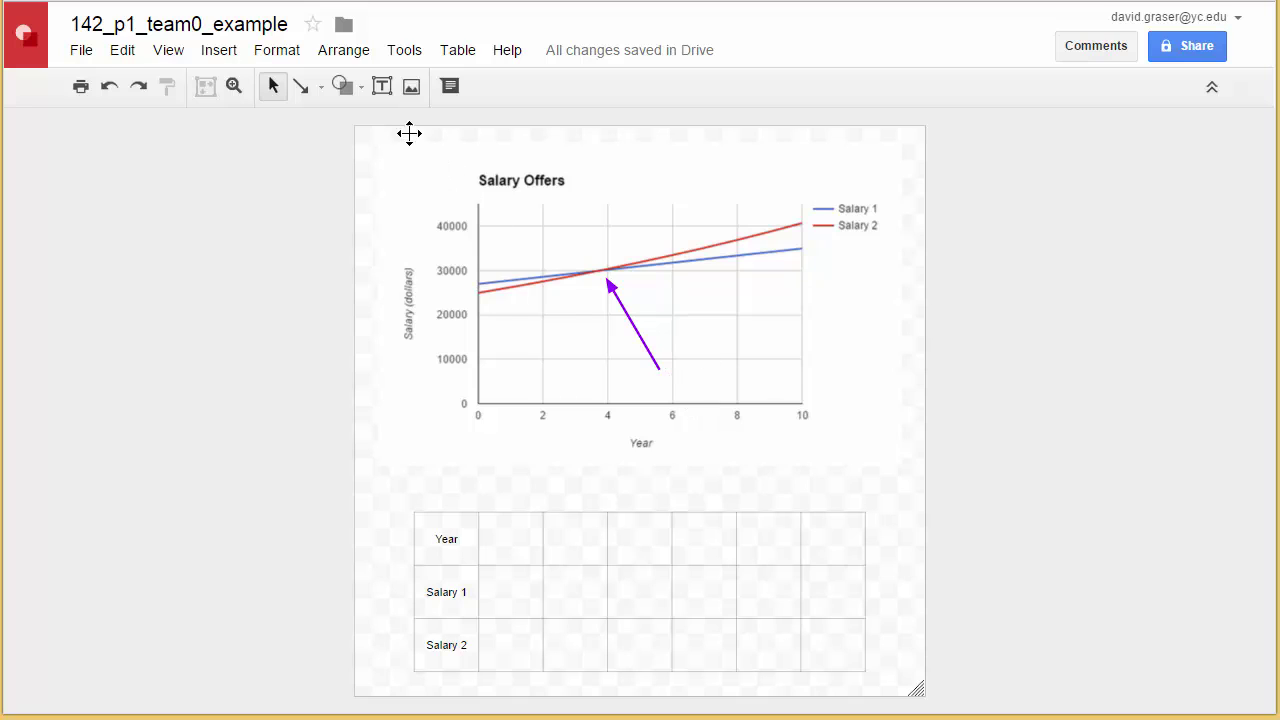
Step: Add a text box reading "Salaries Equal" at the tail of the arrow
click(383, 88)
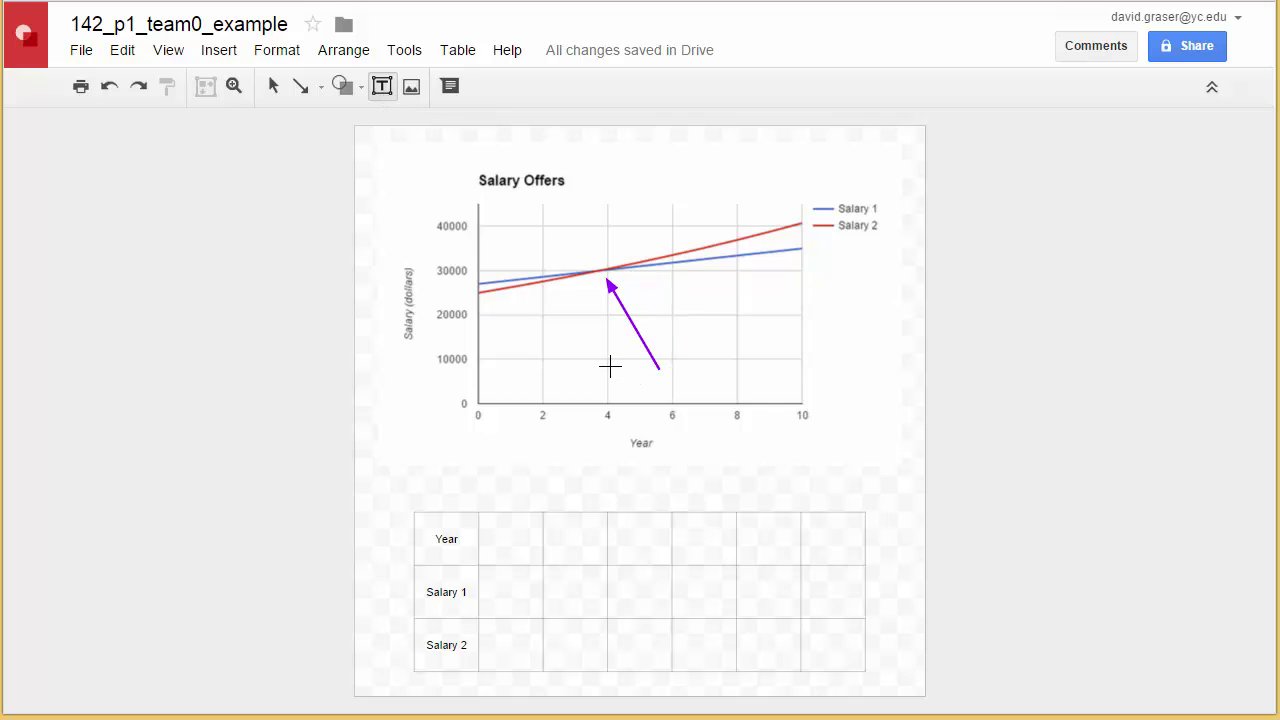
drag(610, 367, 739, 420)
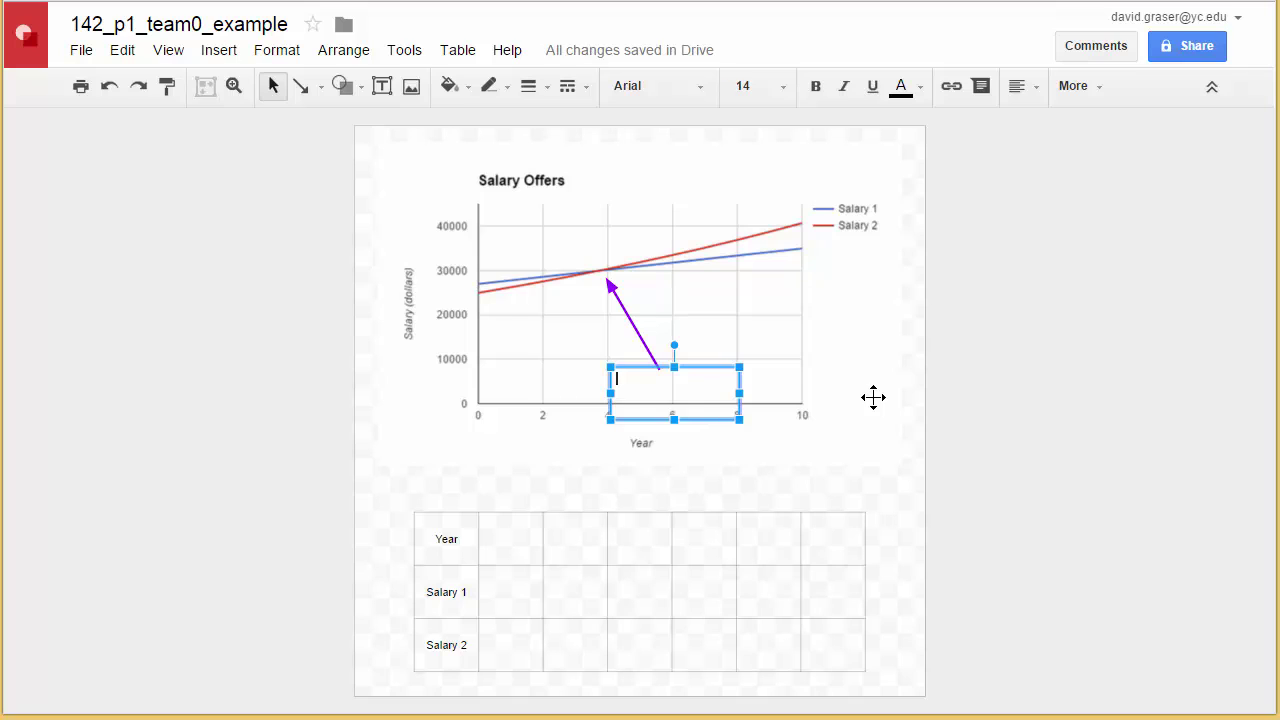
text(Salar)
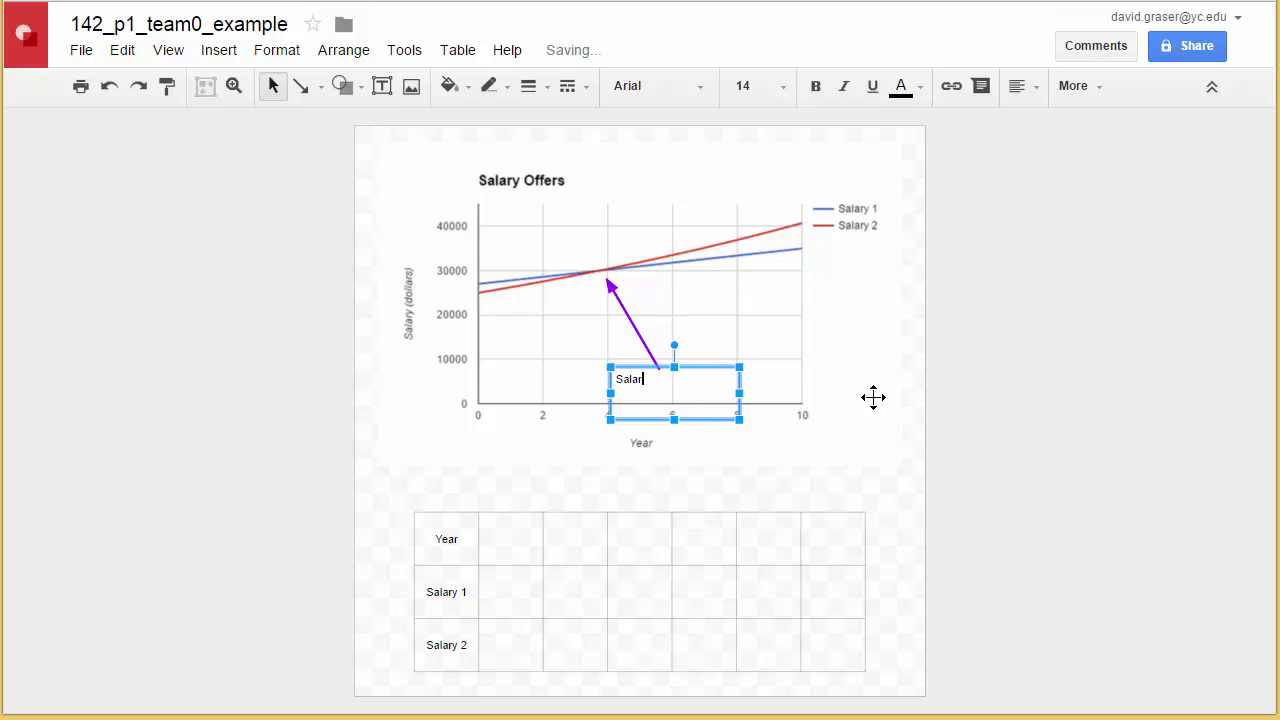
text(ies Equal)
click(875, 393)
click(912, 423)
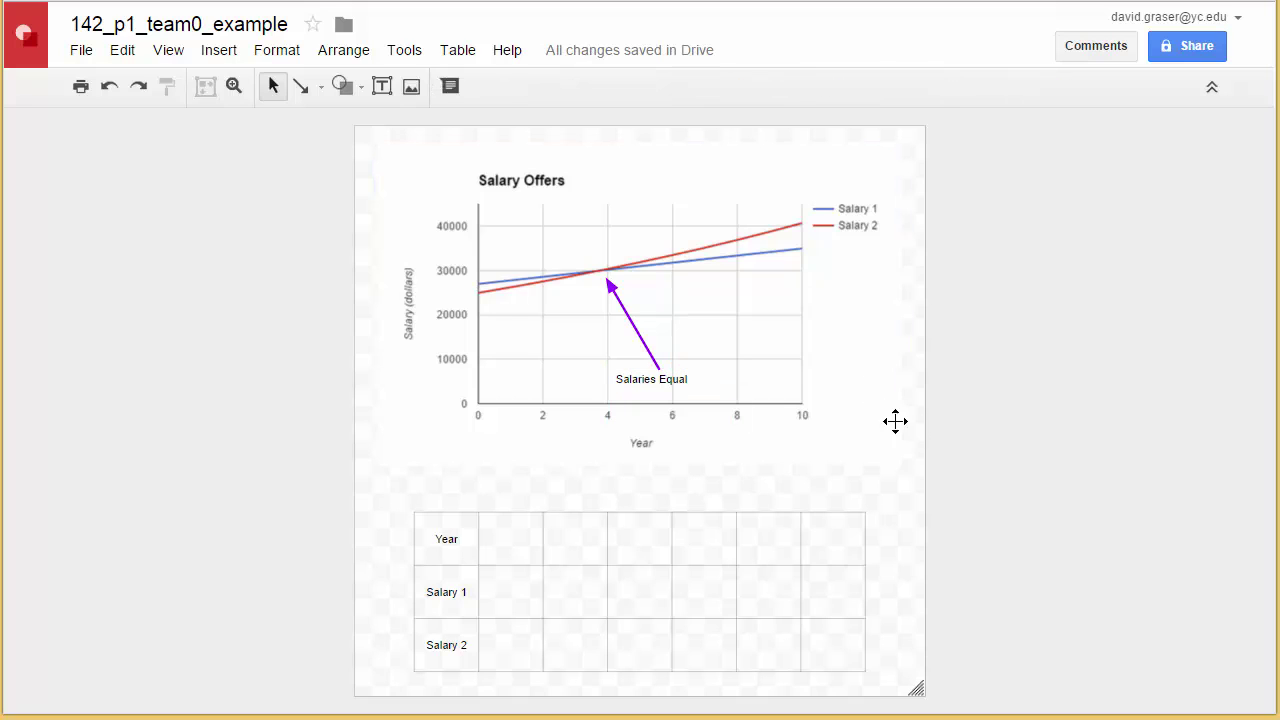
Step: Set the "Salaries Equal" text to font size 24 and widen its box so the label fits on one line
click(689, 379)
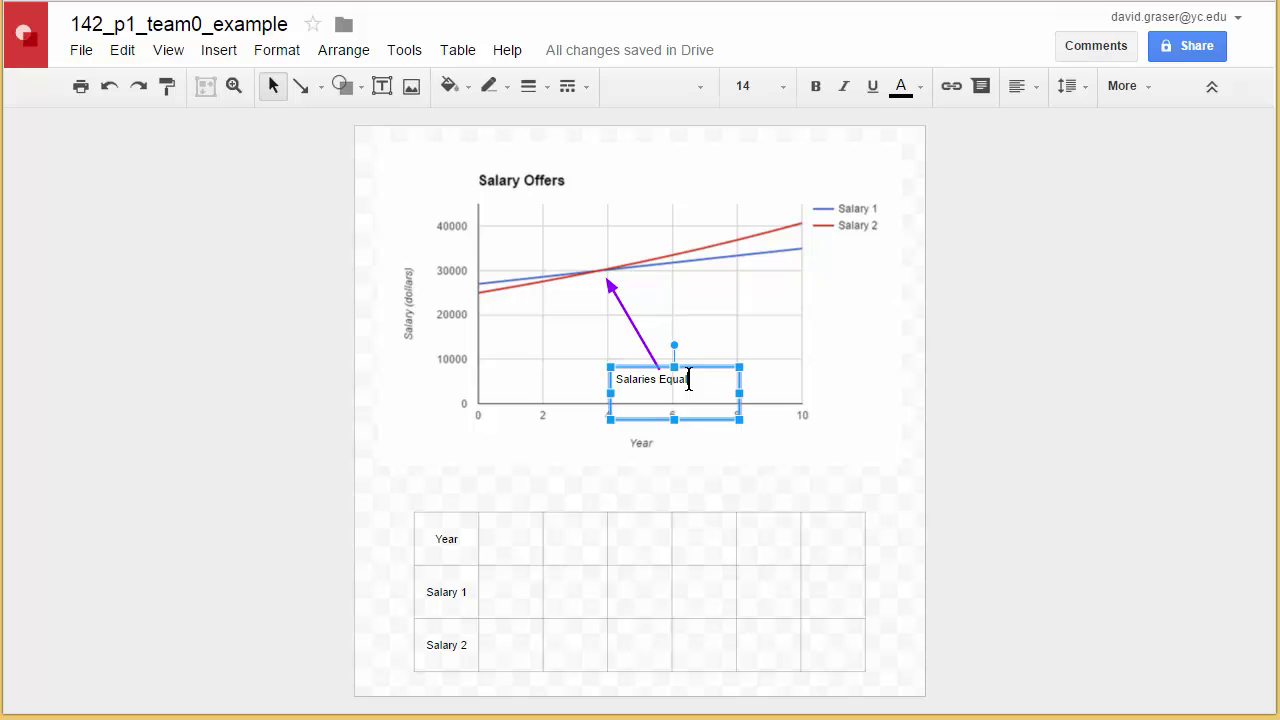
drag(689, 379, 610, 379)
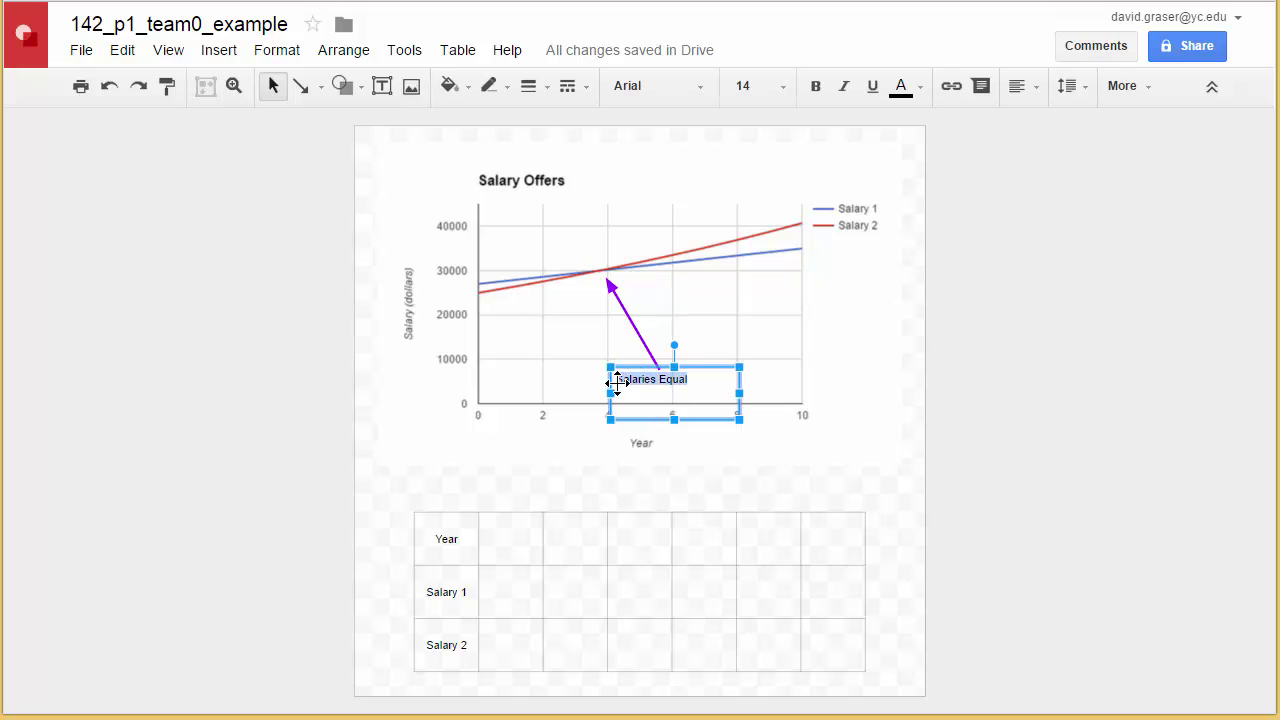
click(783, 91)
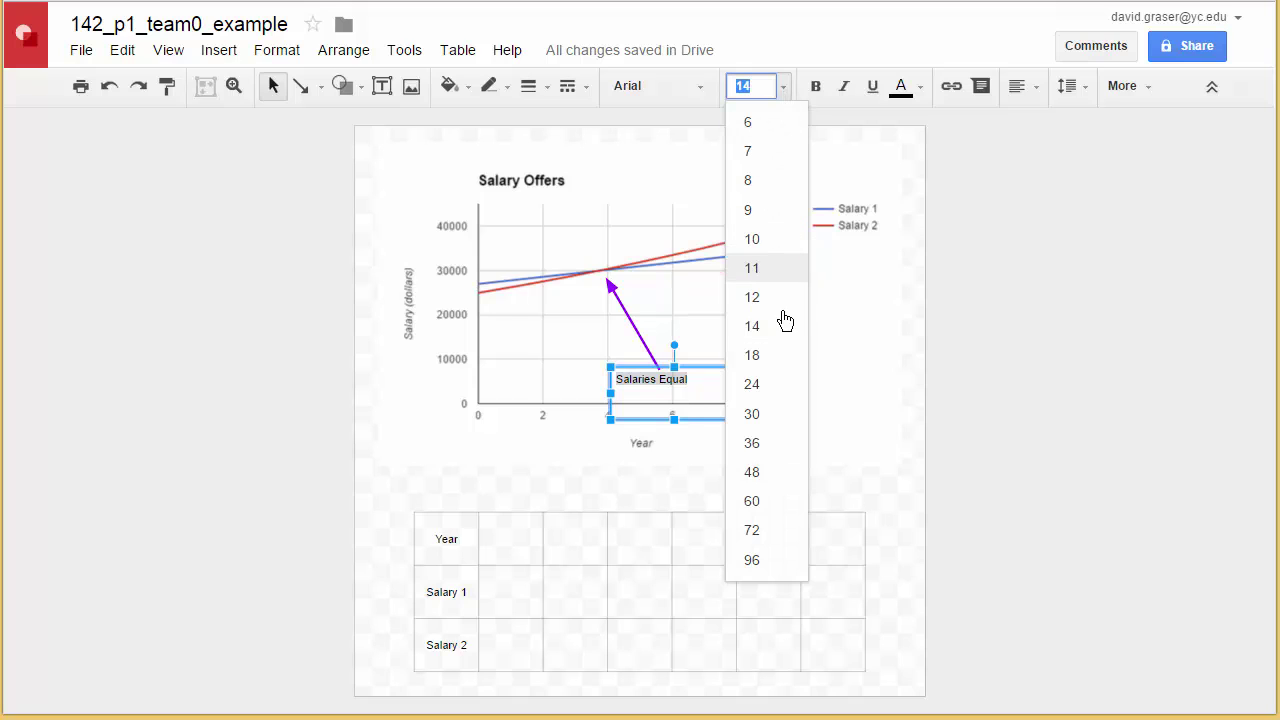
click(766, 386)
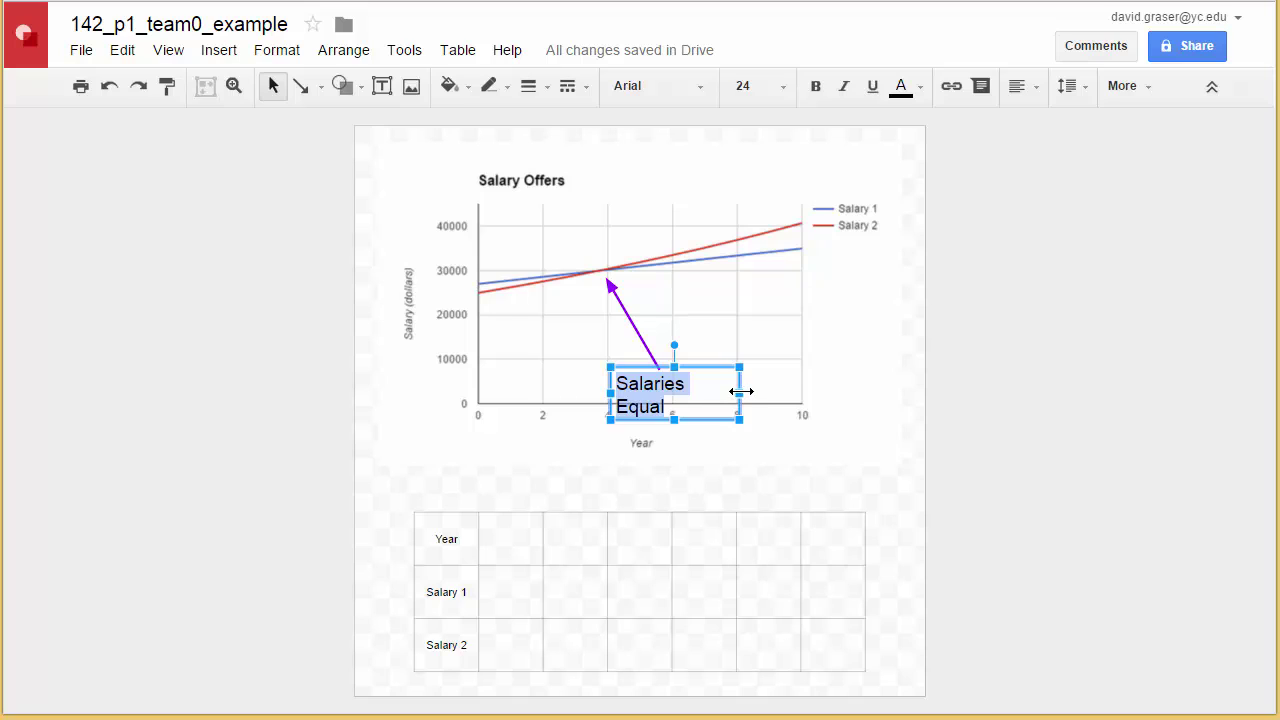
drag(741, 391, 770, 391)
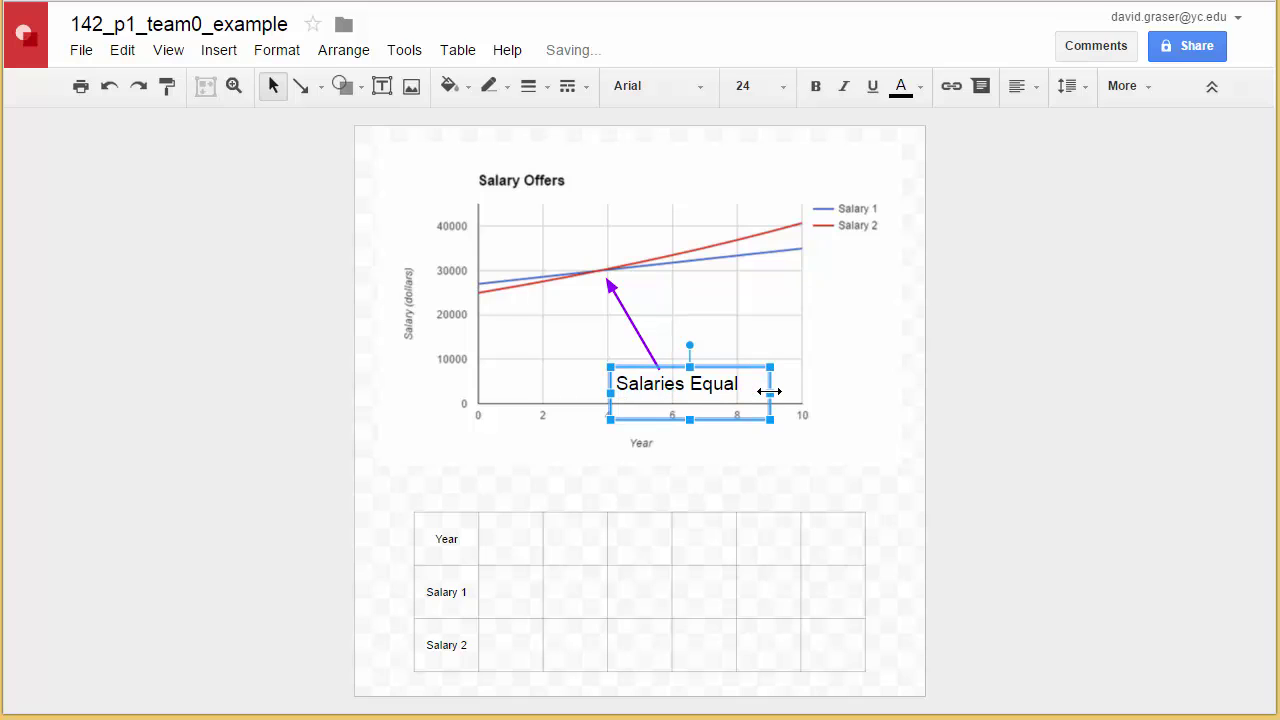
click(869, 422)
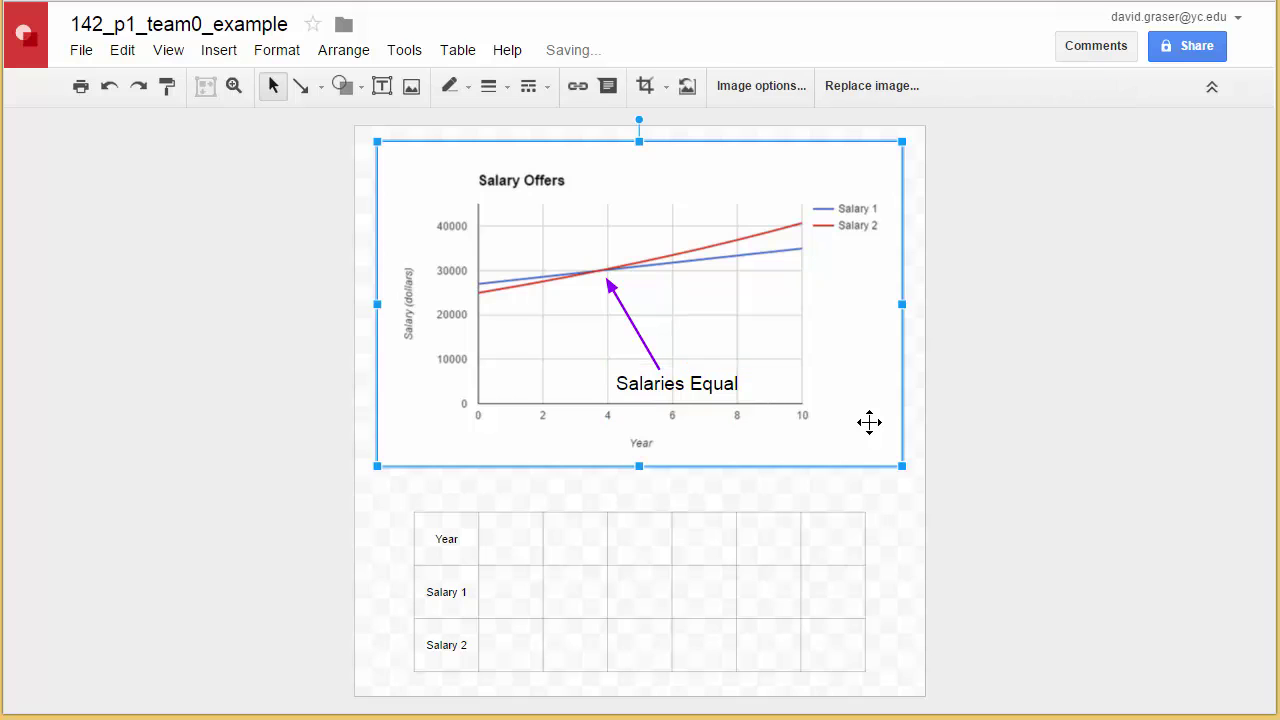
click(888, 494)
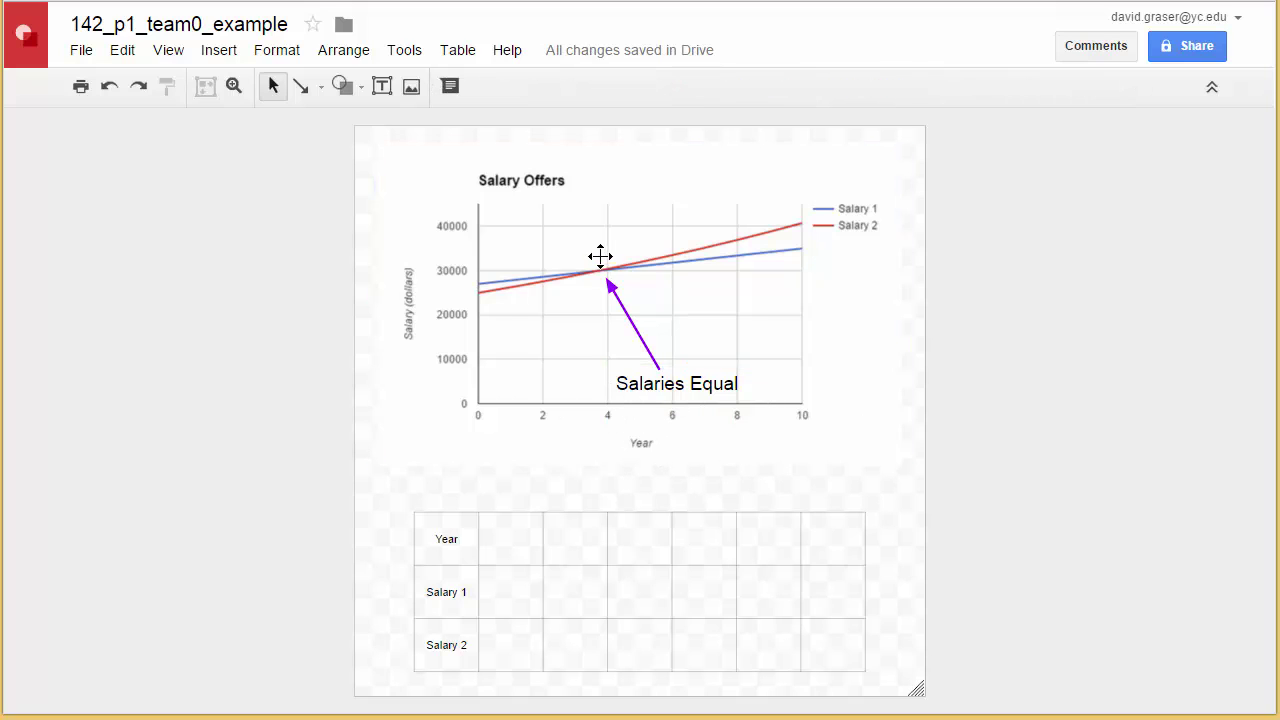
Step: Color the "Salaries Equal" text purple to match the arrow
click(738, 383)
drag(736, 383, 610, 386)
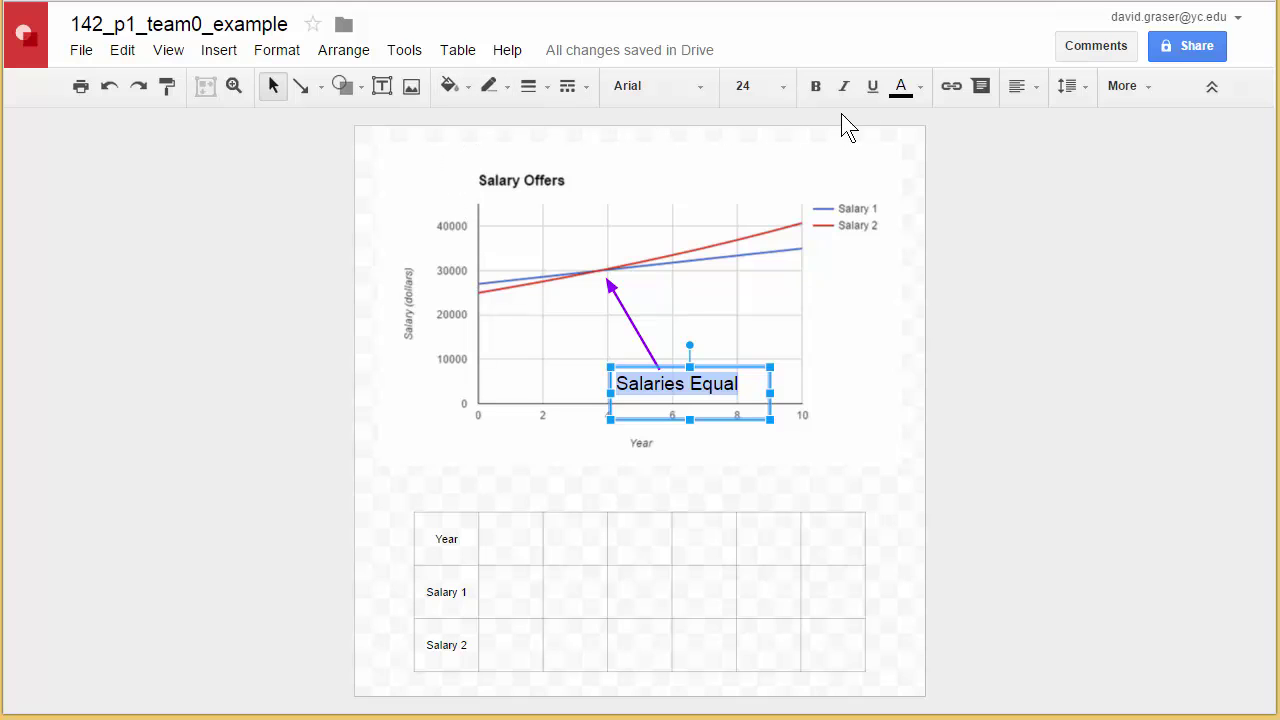
click(922, 91)
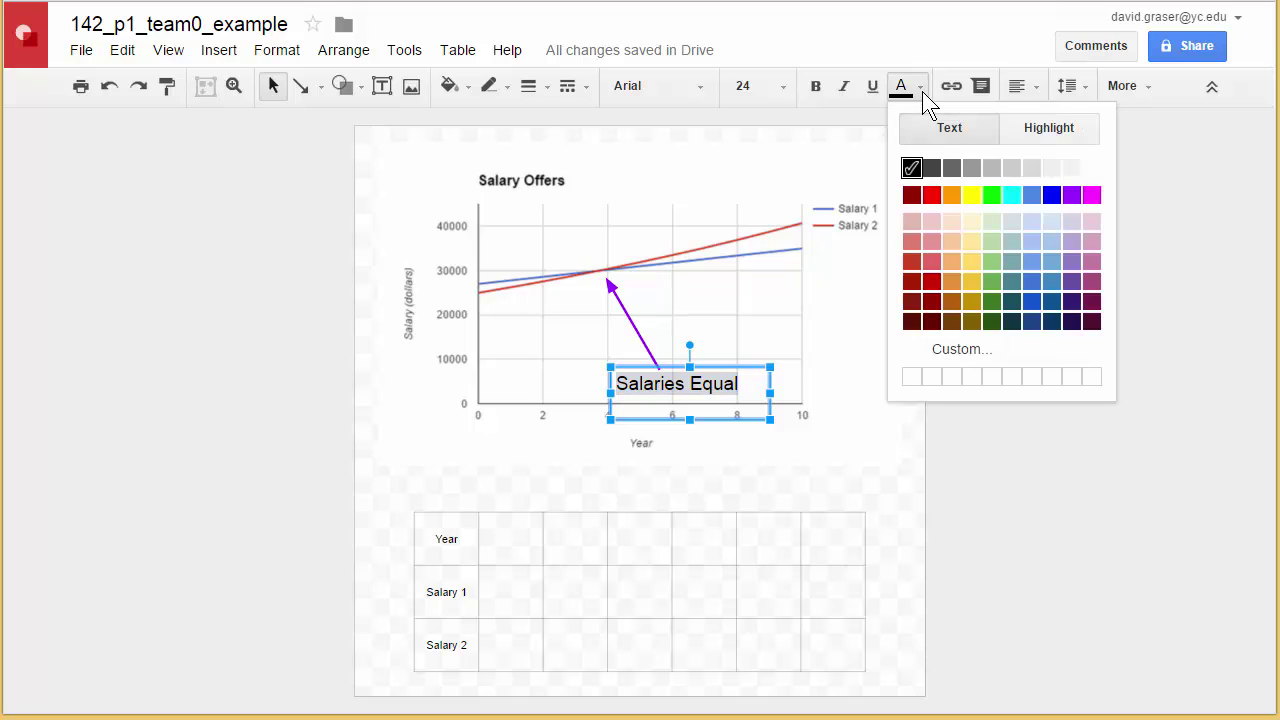
click(1071, 194)
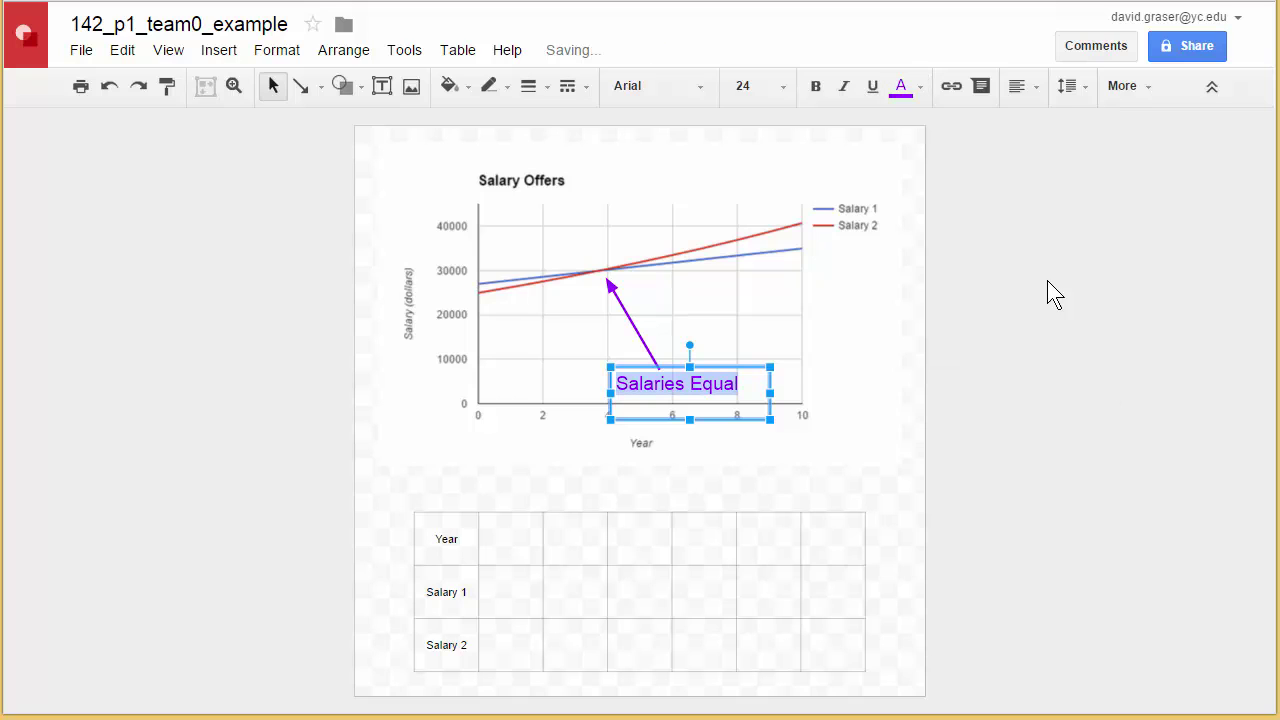
click(895, 520)
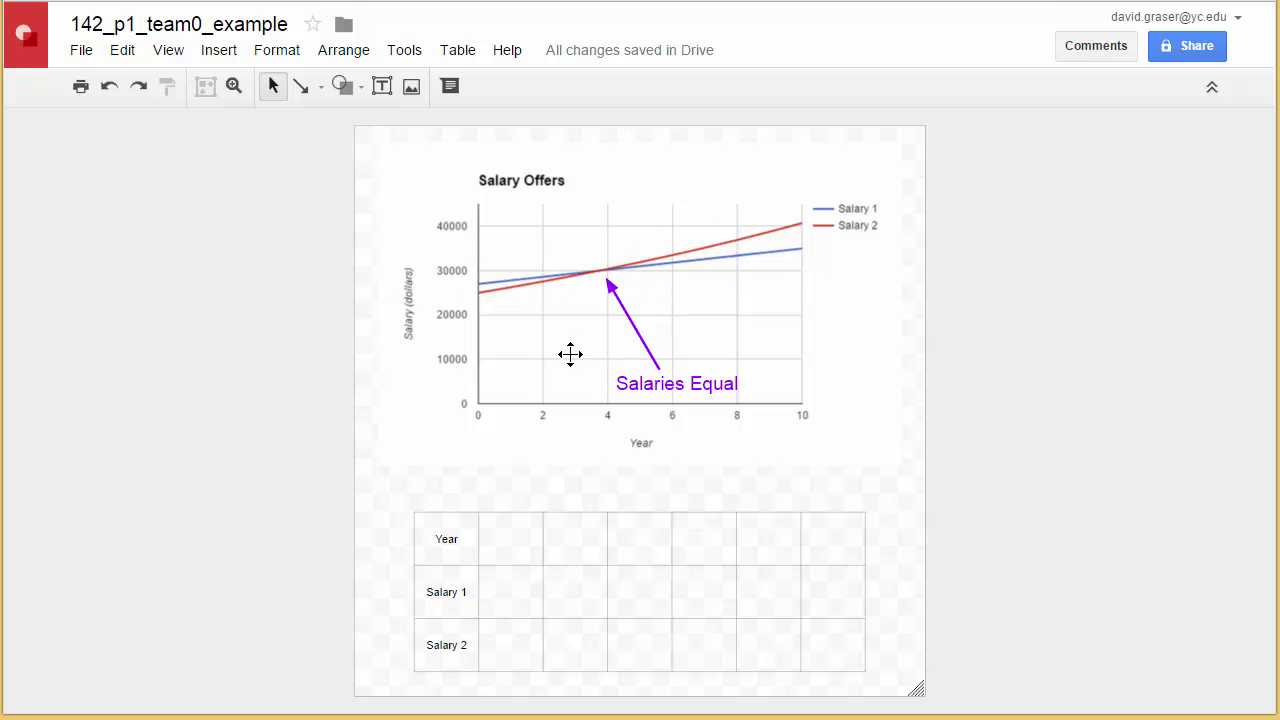
Step: Check the salary data in the Google Sheets spreadsheet, return to the drawing and set all table text to font size 18
click(634, 2)
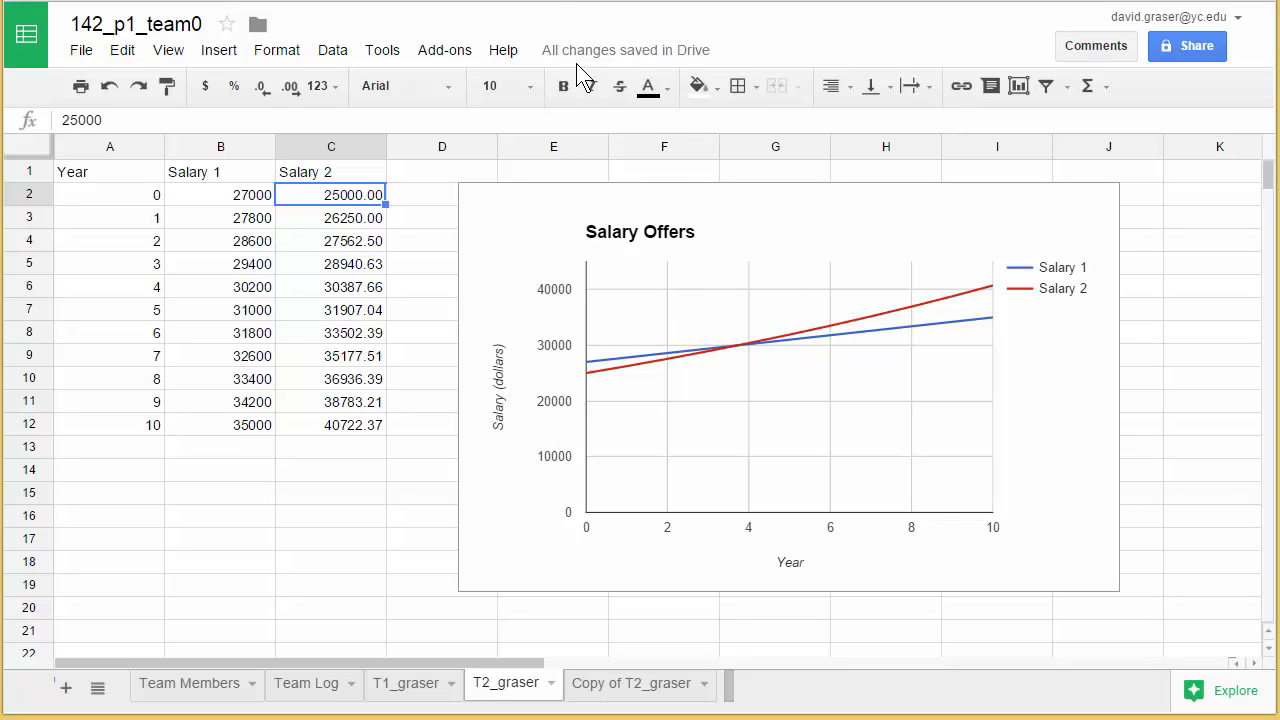
click(545, 2)
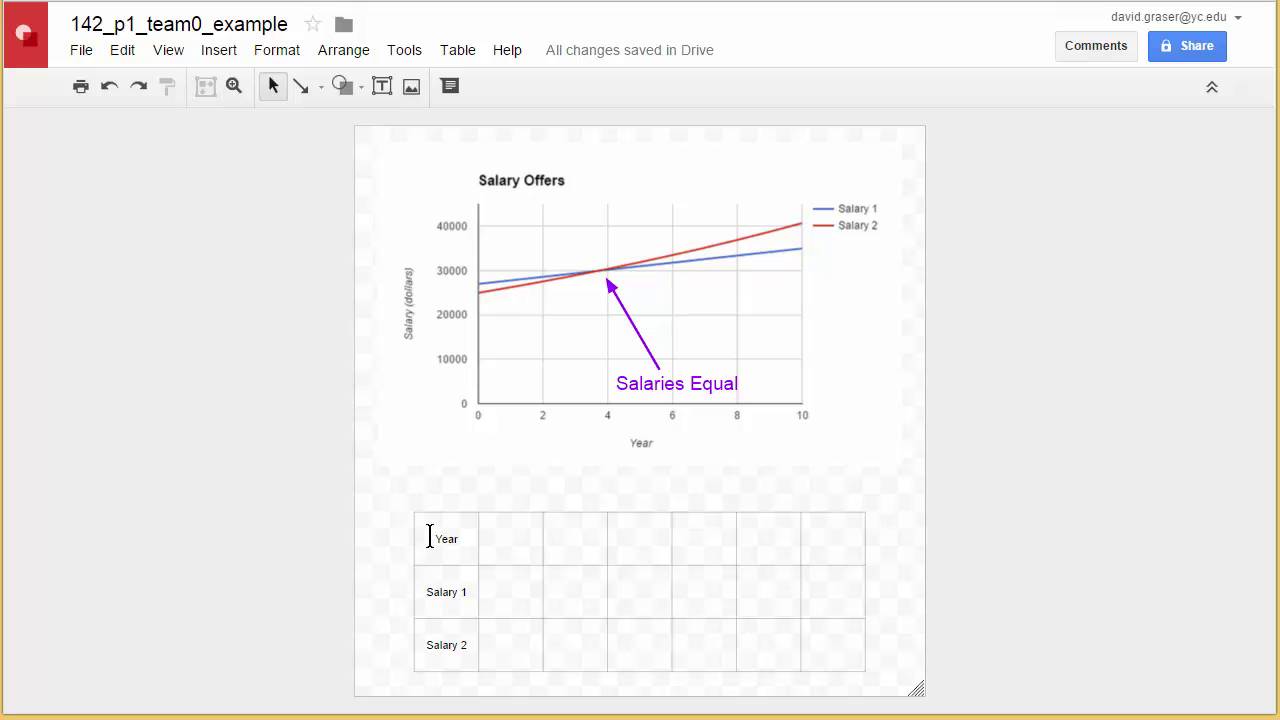
drag(436, 537, 830, 634)
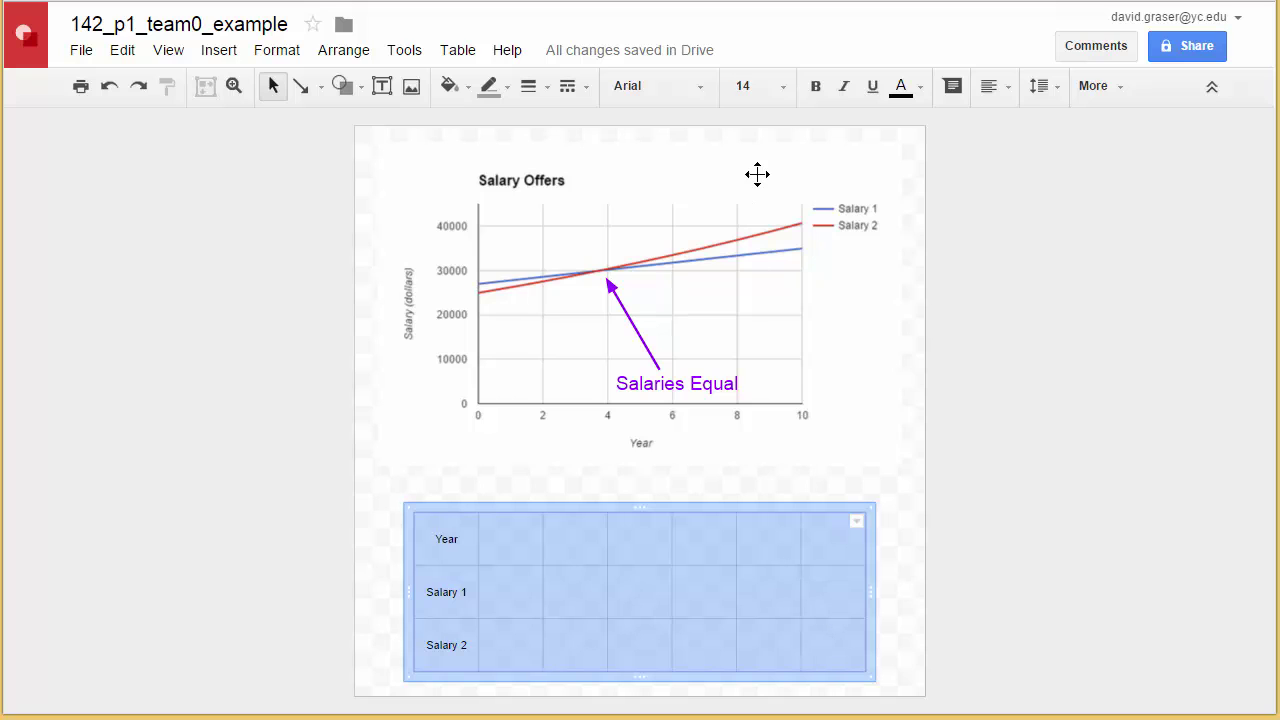
click(782, 89)
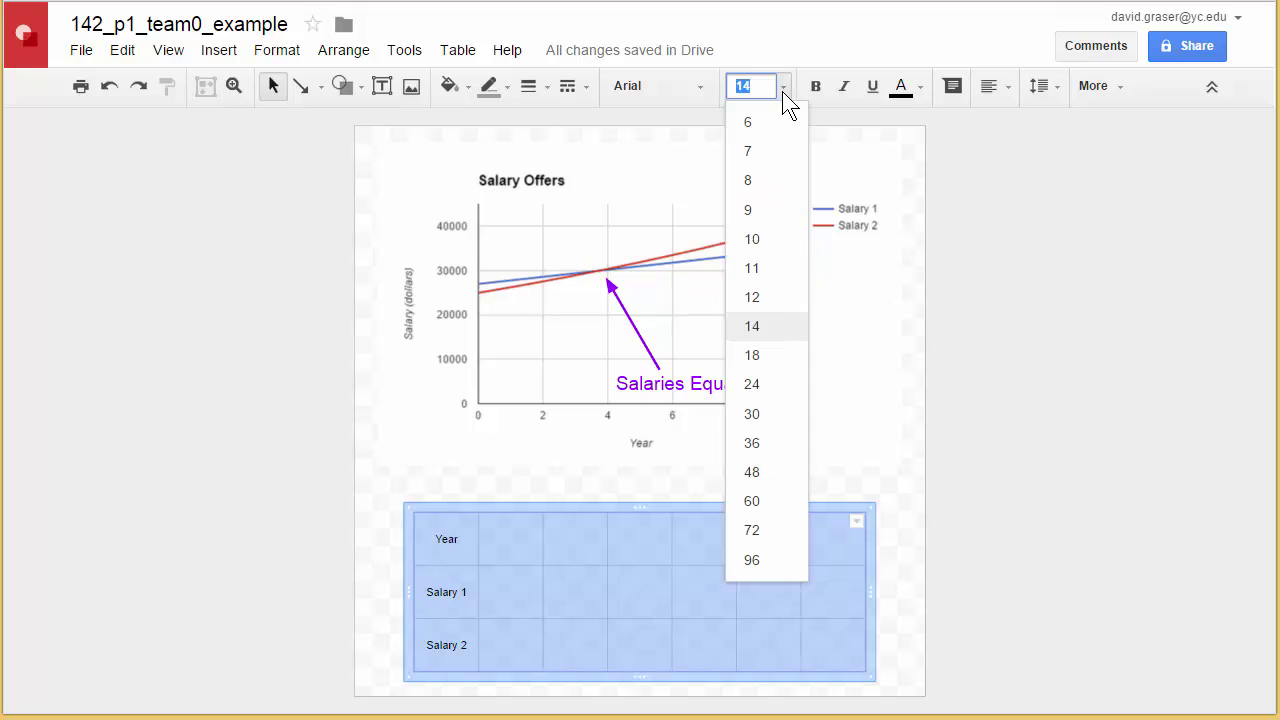
click(768, 357)
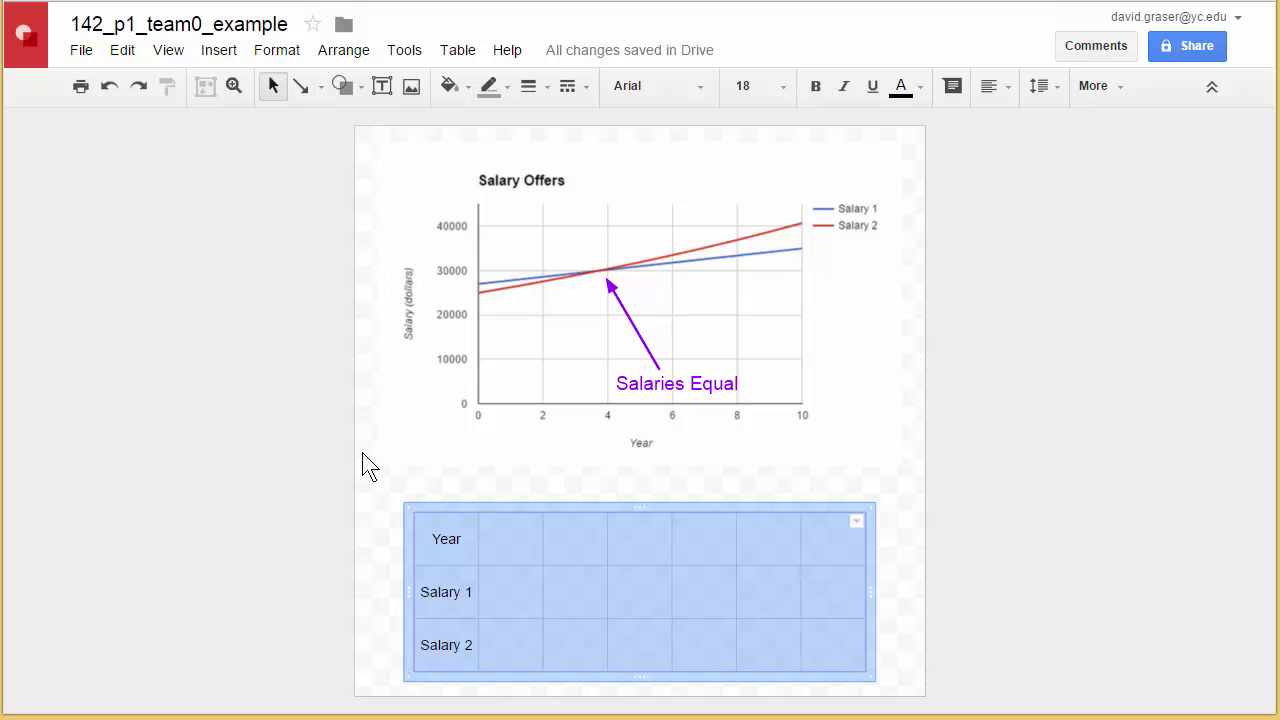
click(372, 538)
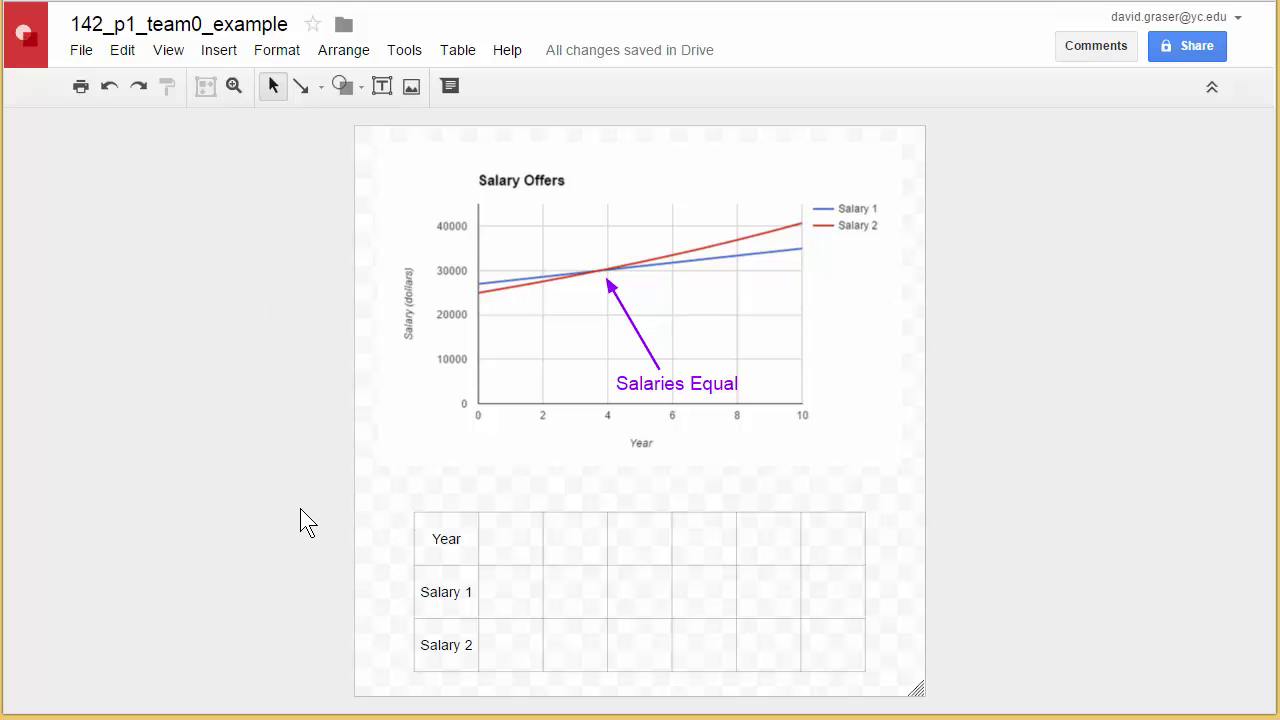
Step: Change the drawing page's background from transparent to solid white
right_click(375, 499)
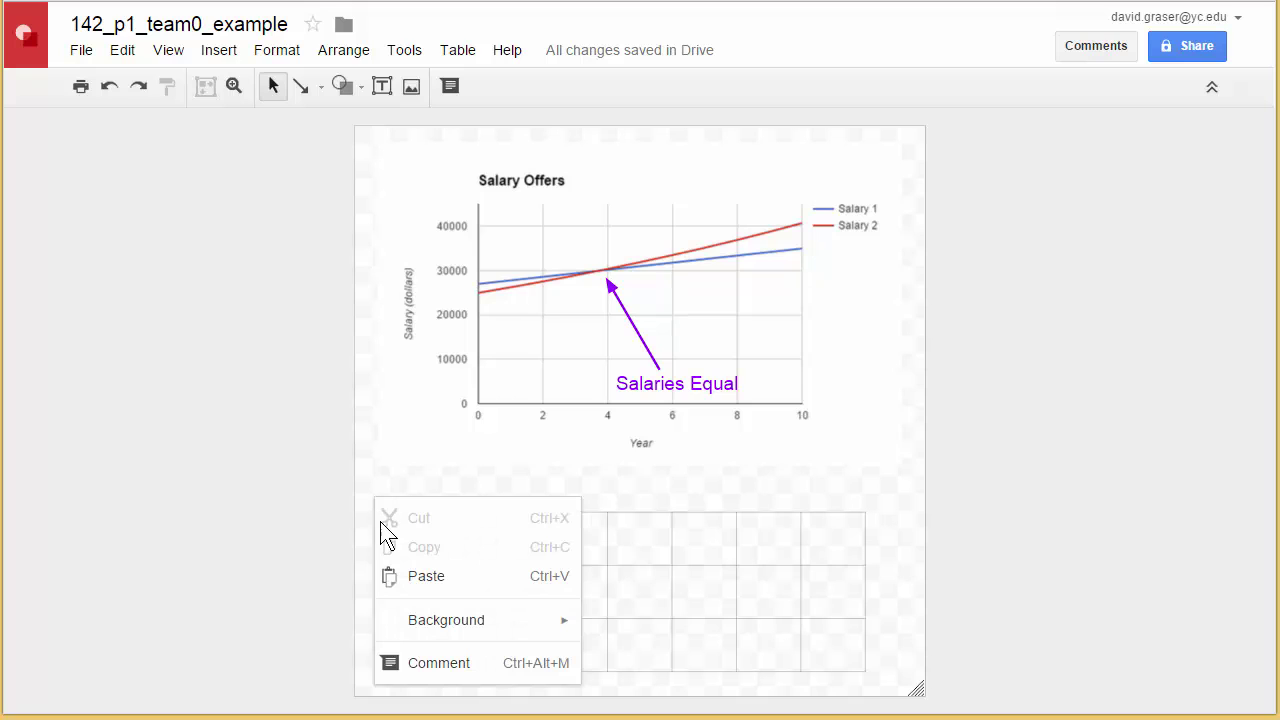
mouse_move(445, 623)
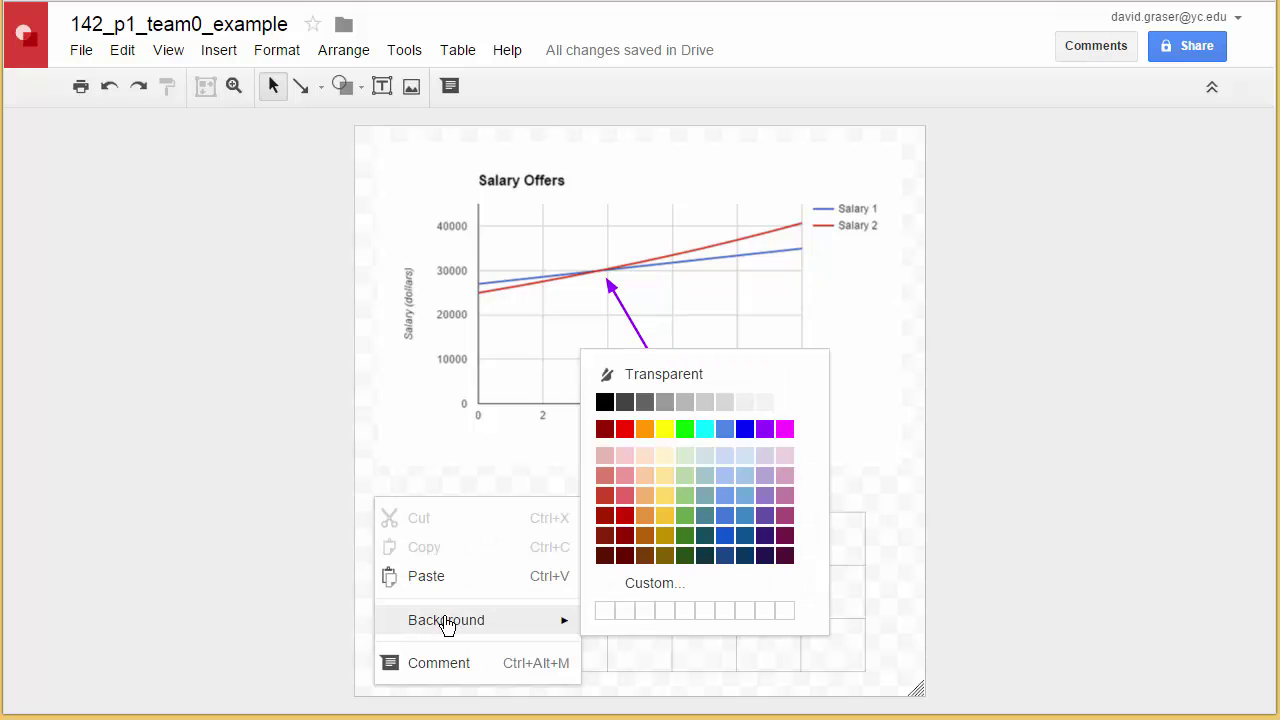
click(786, 406)
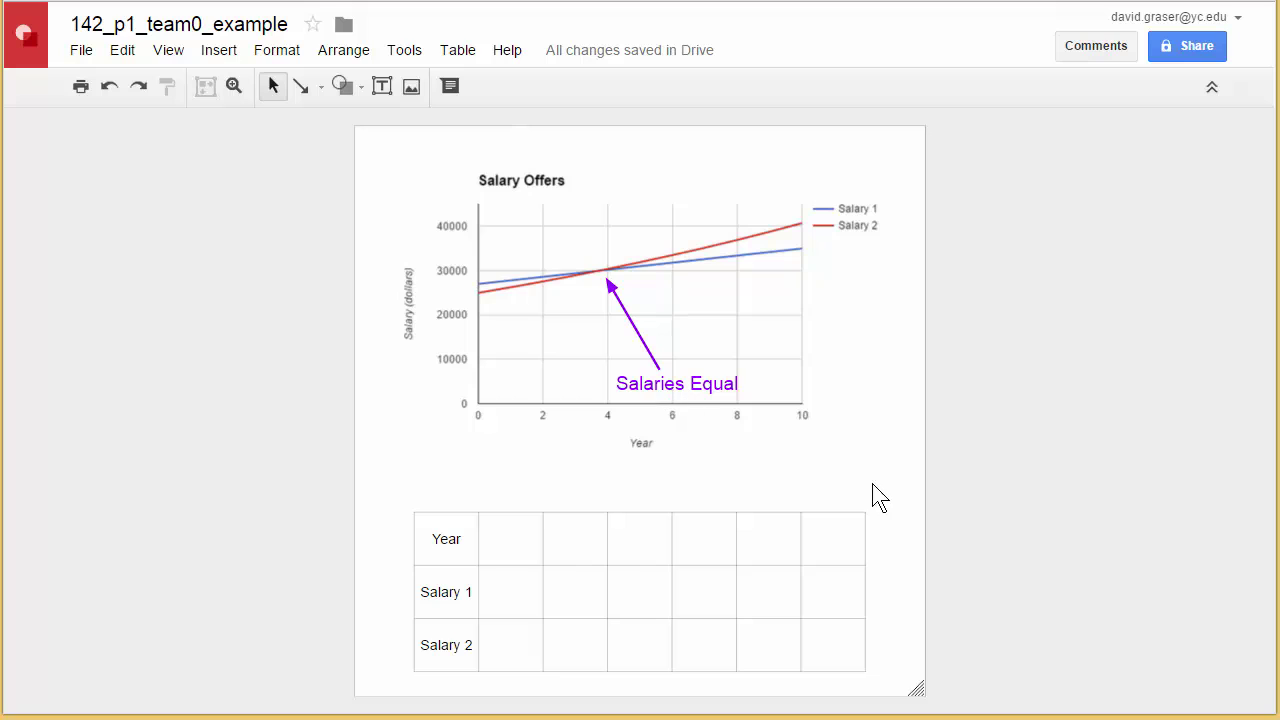
Step: Draw a rectangle framing the whole Salary Offers chart and make its fill transparent
click(360, 86)
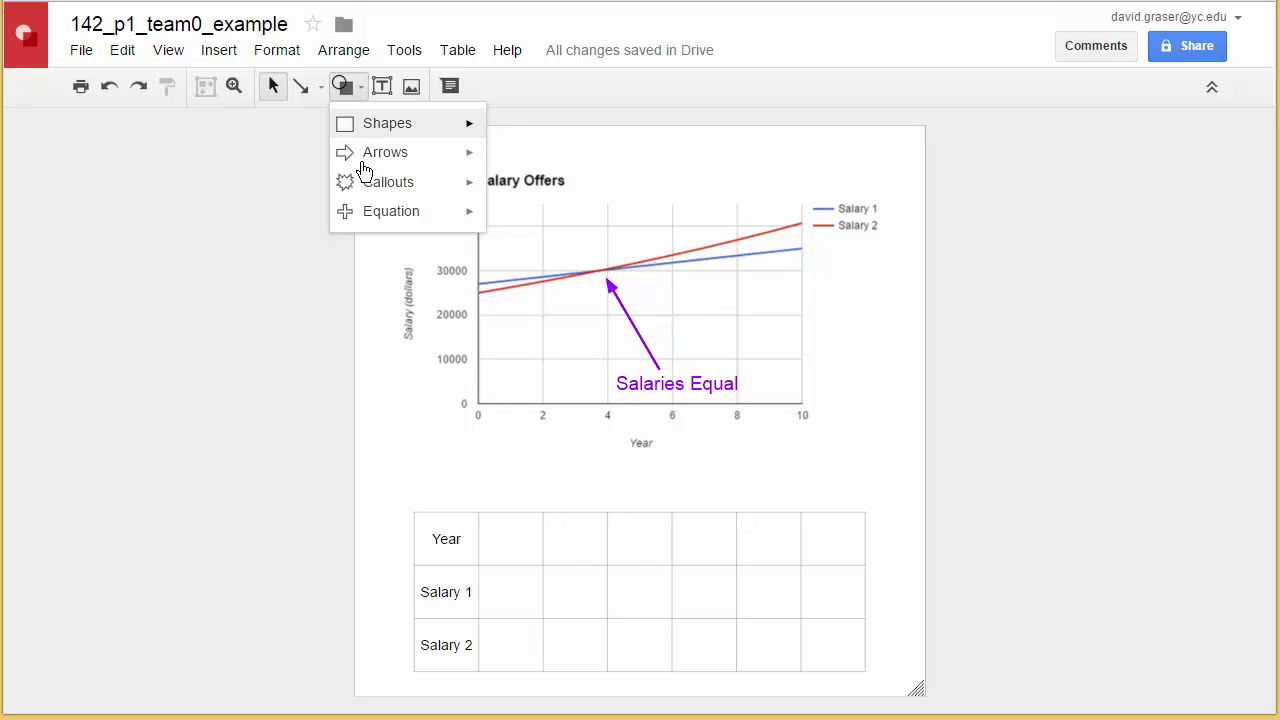
mouse_move(370, 193)
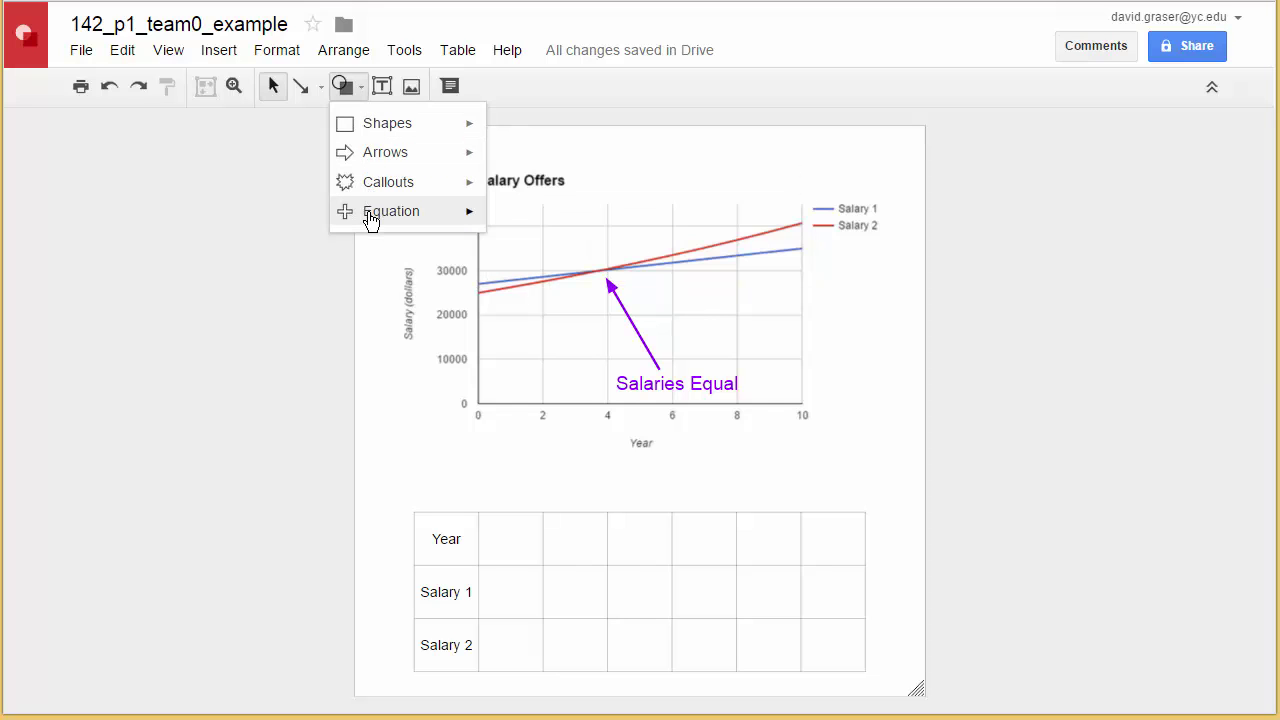
mouse_move(371, 218)
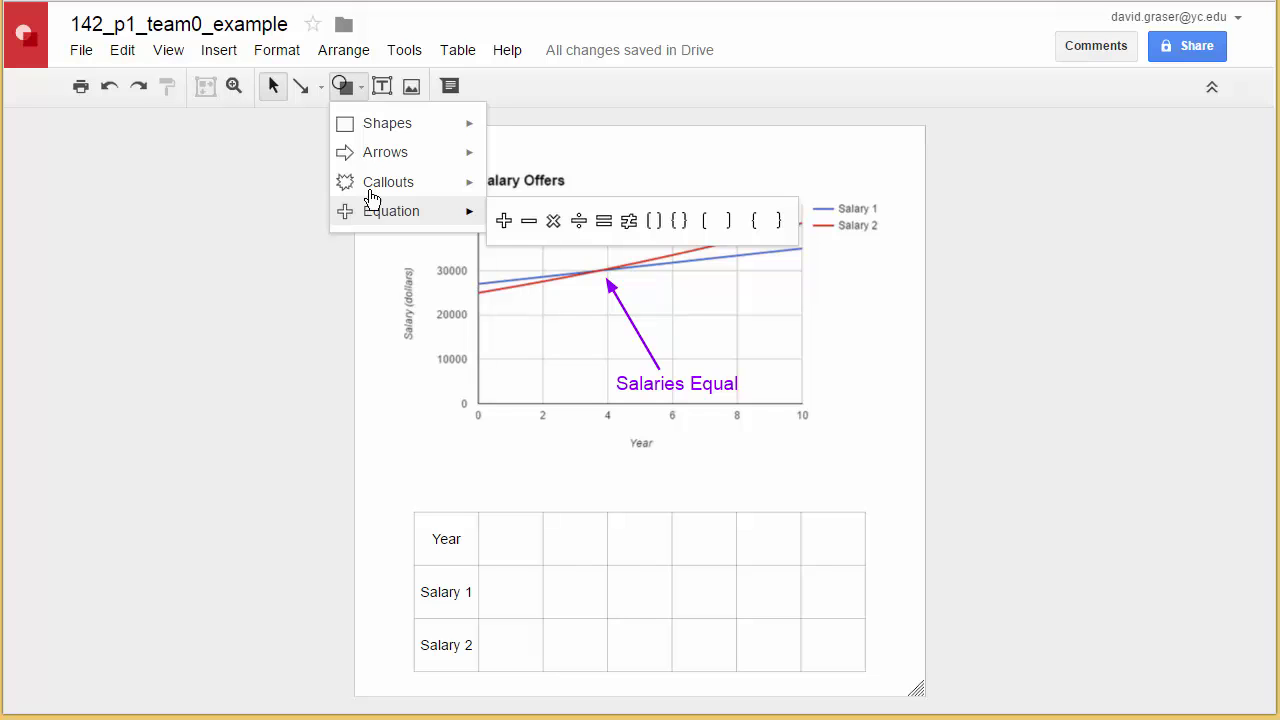
mouse_move(390, 128)
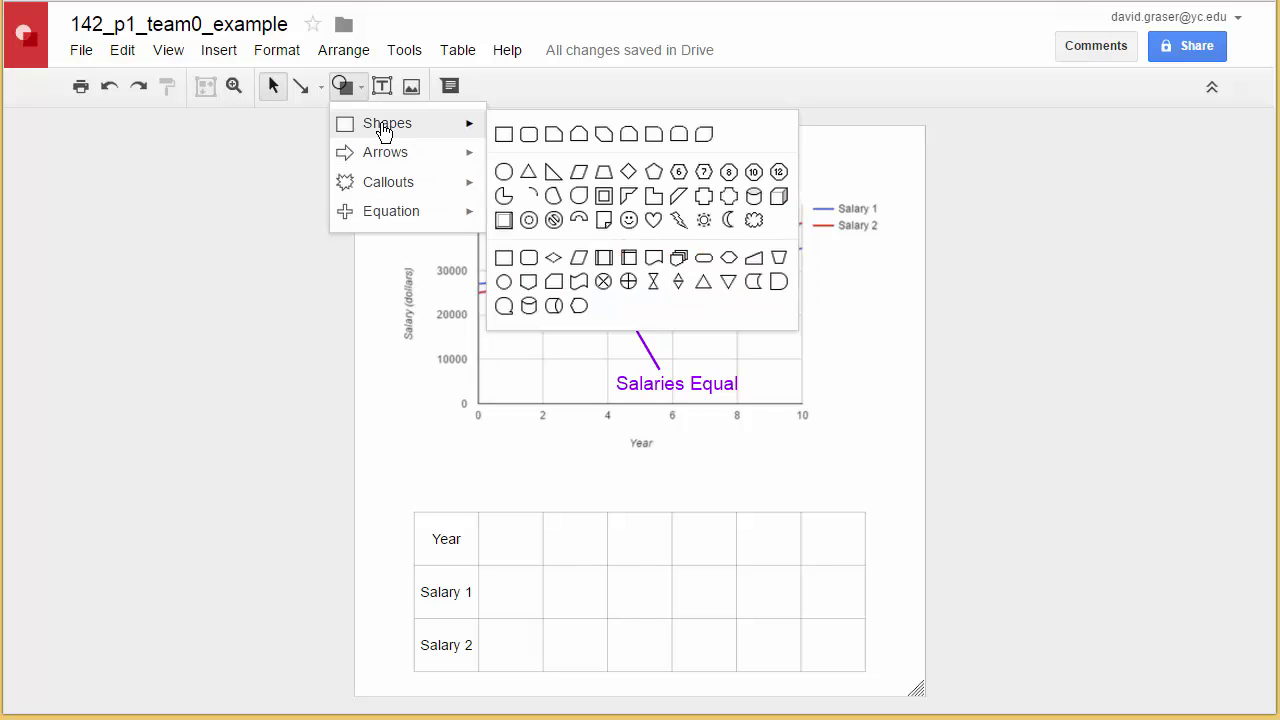
click(503, 138)
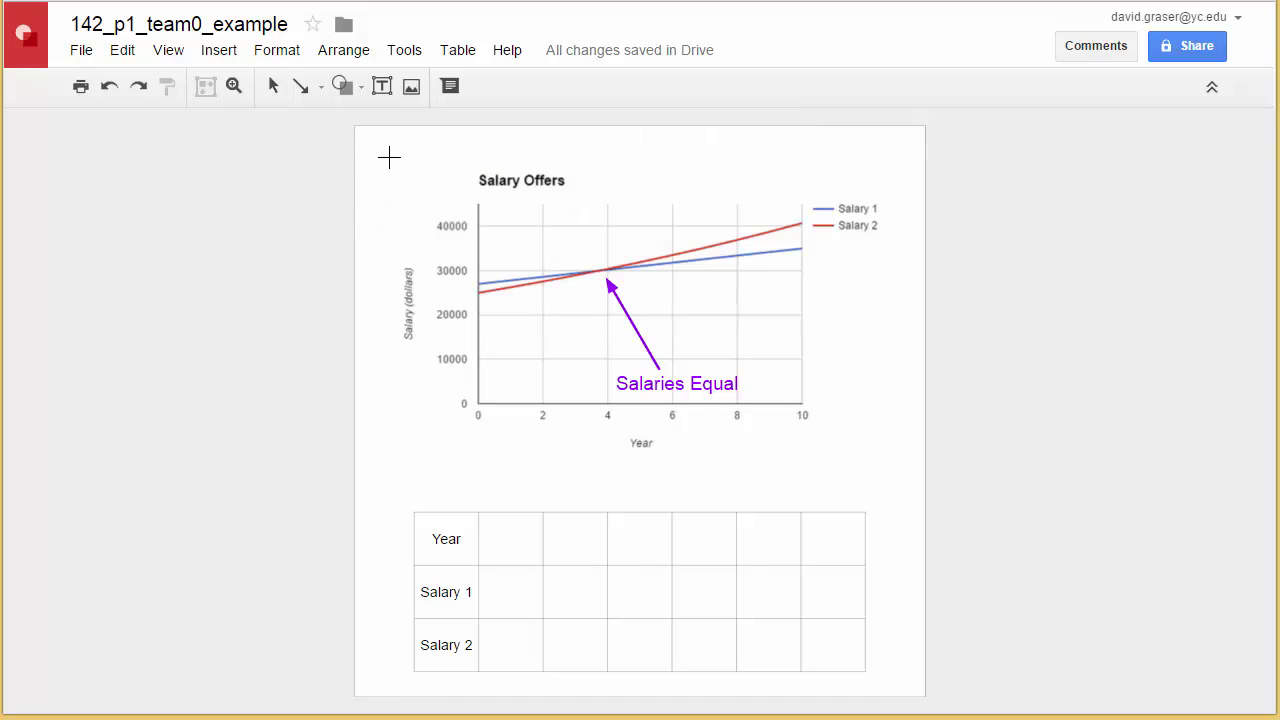
drag(389, 157, 888, 459)
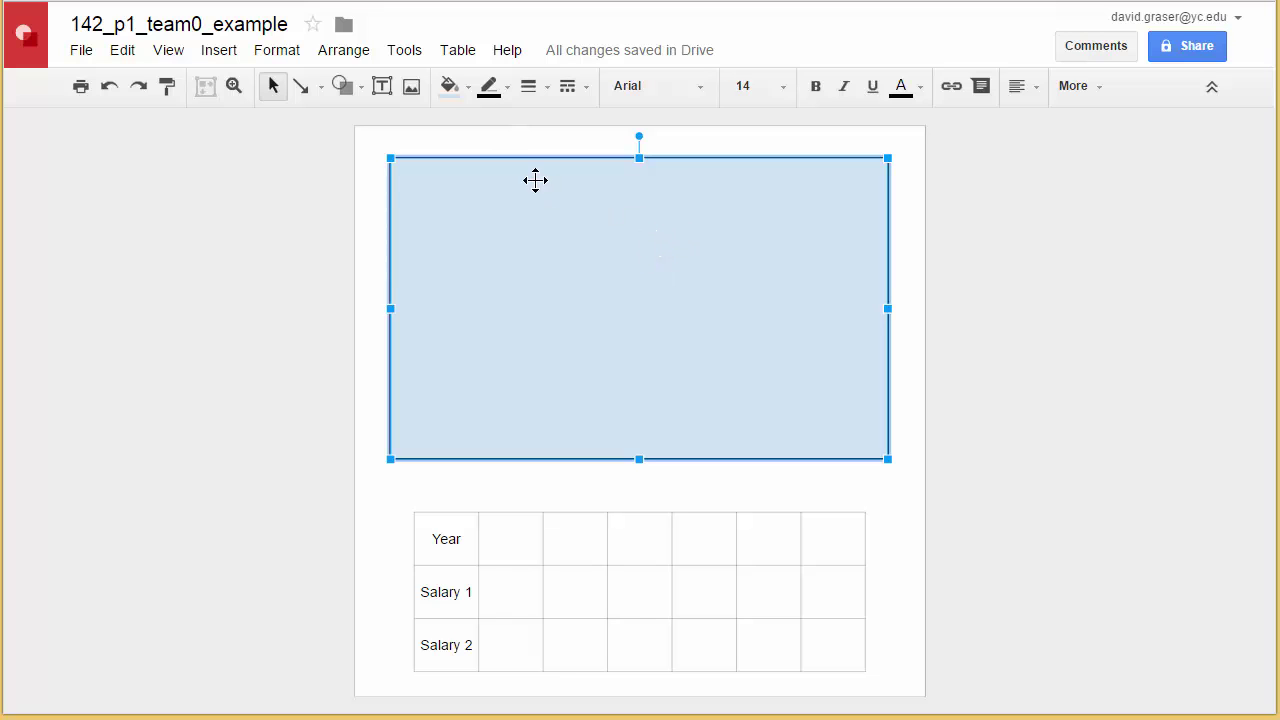
click(470, 87)
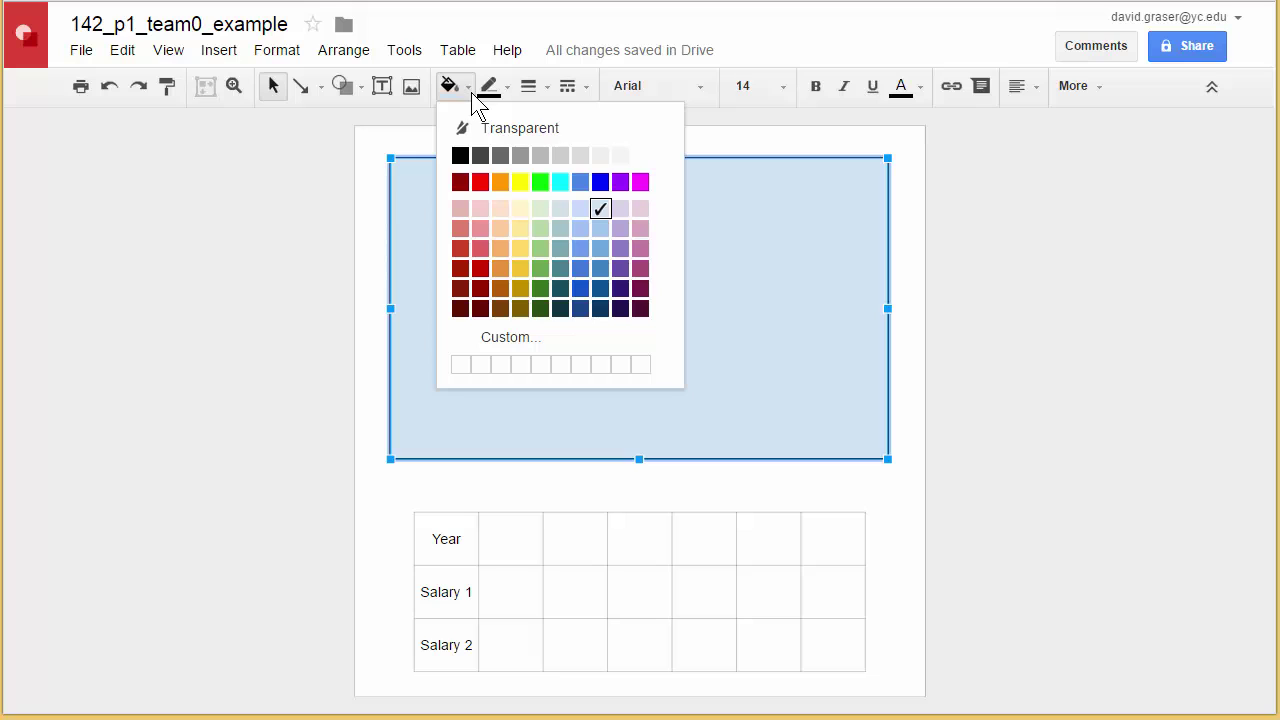
click(479, 134)
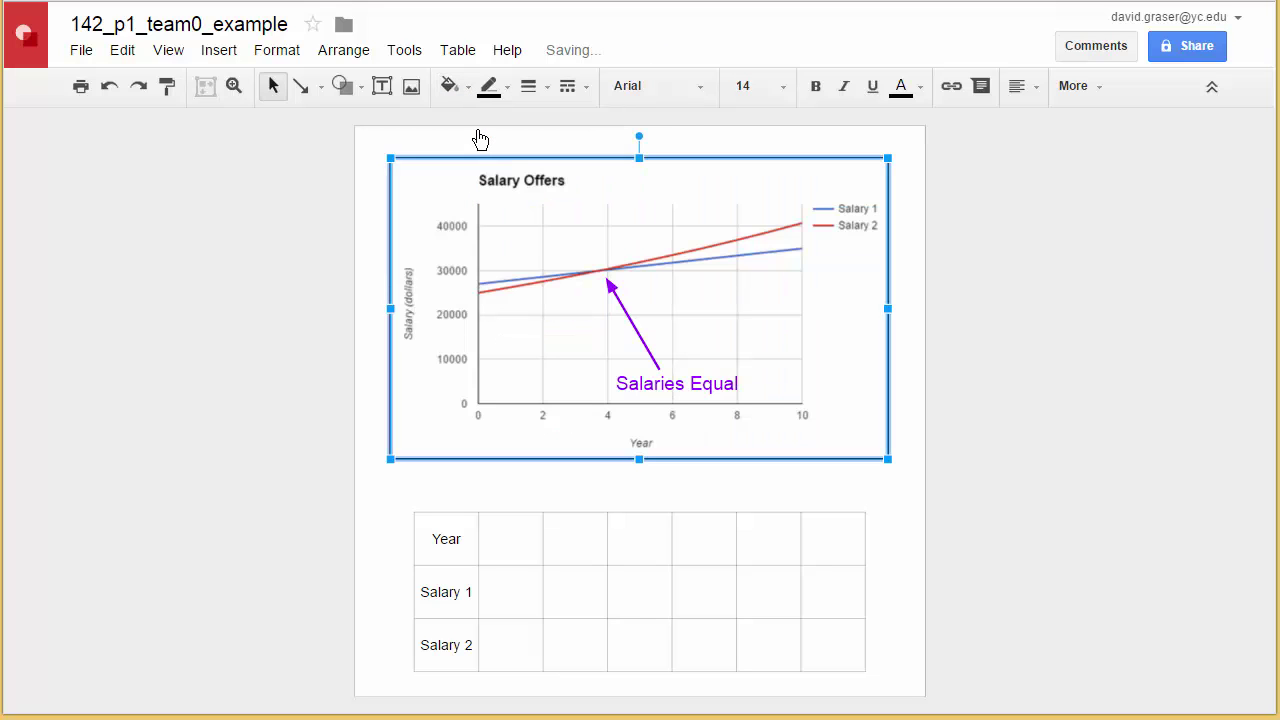
Step: Give the frame around the chart a cornflower blue outline with a 4px line weight, then deselect it
click(510, 89)
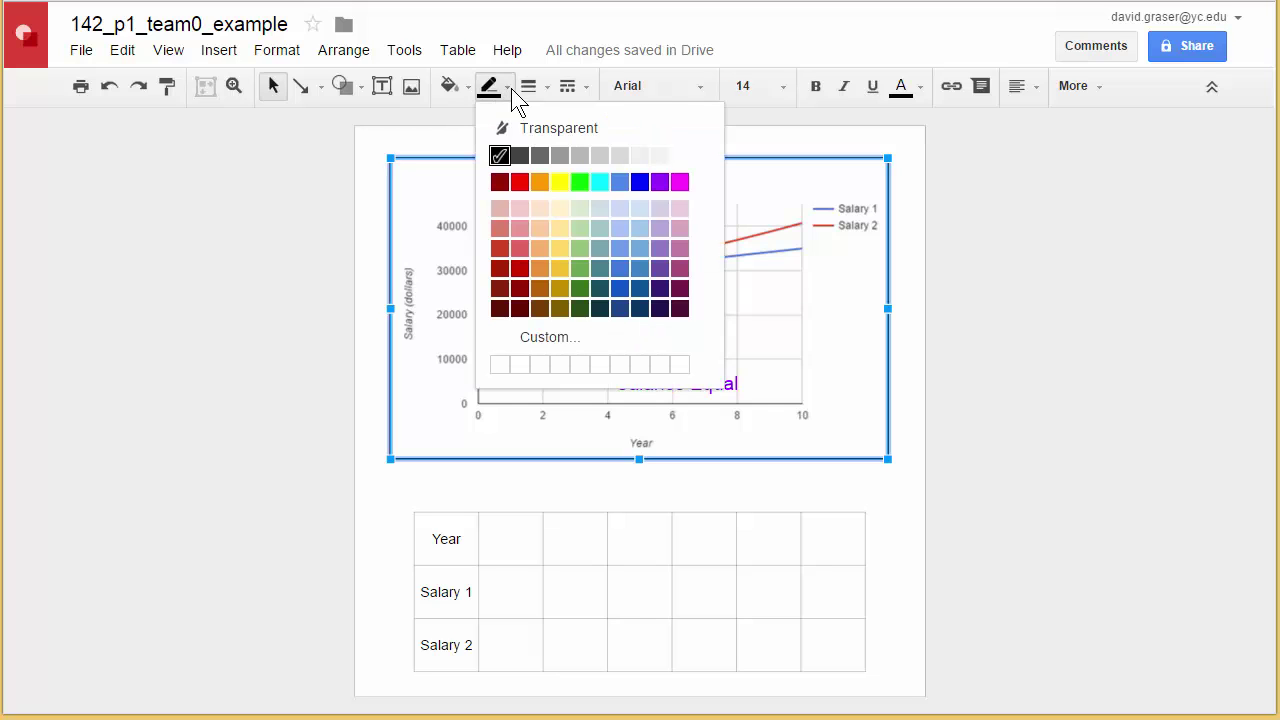
click(620, 183)
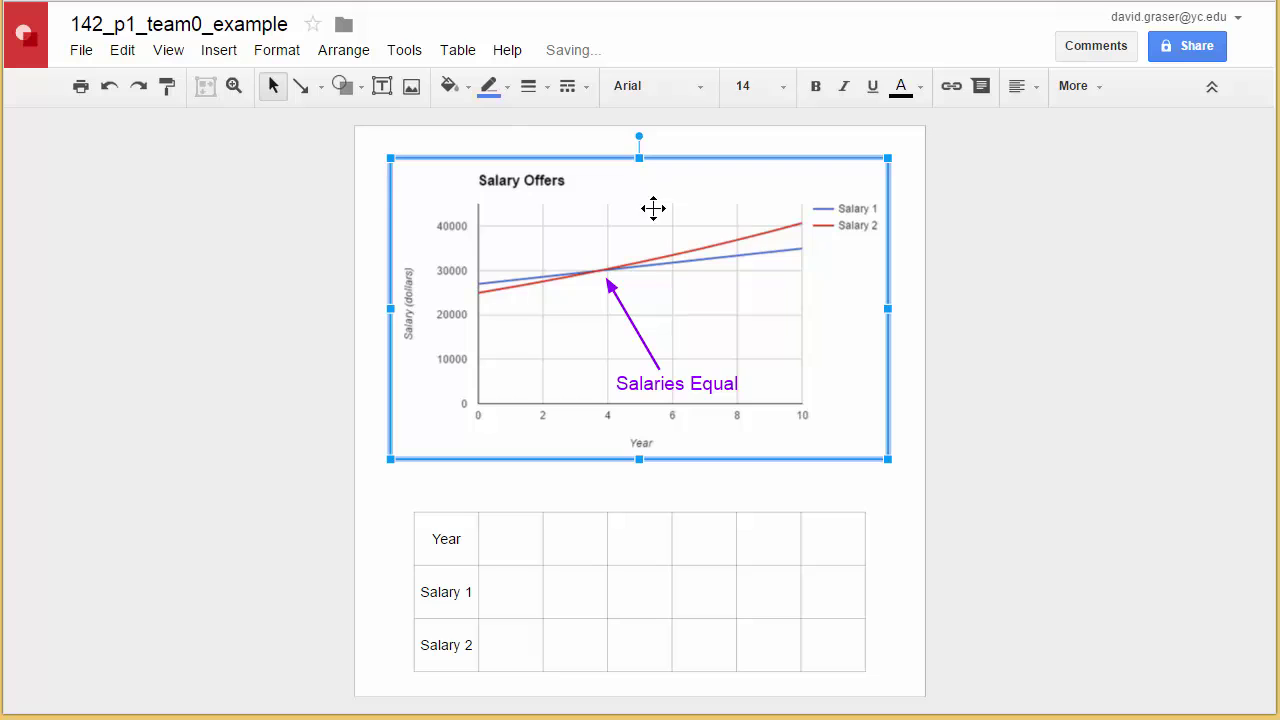
click(548, 95)
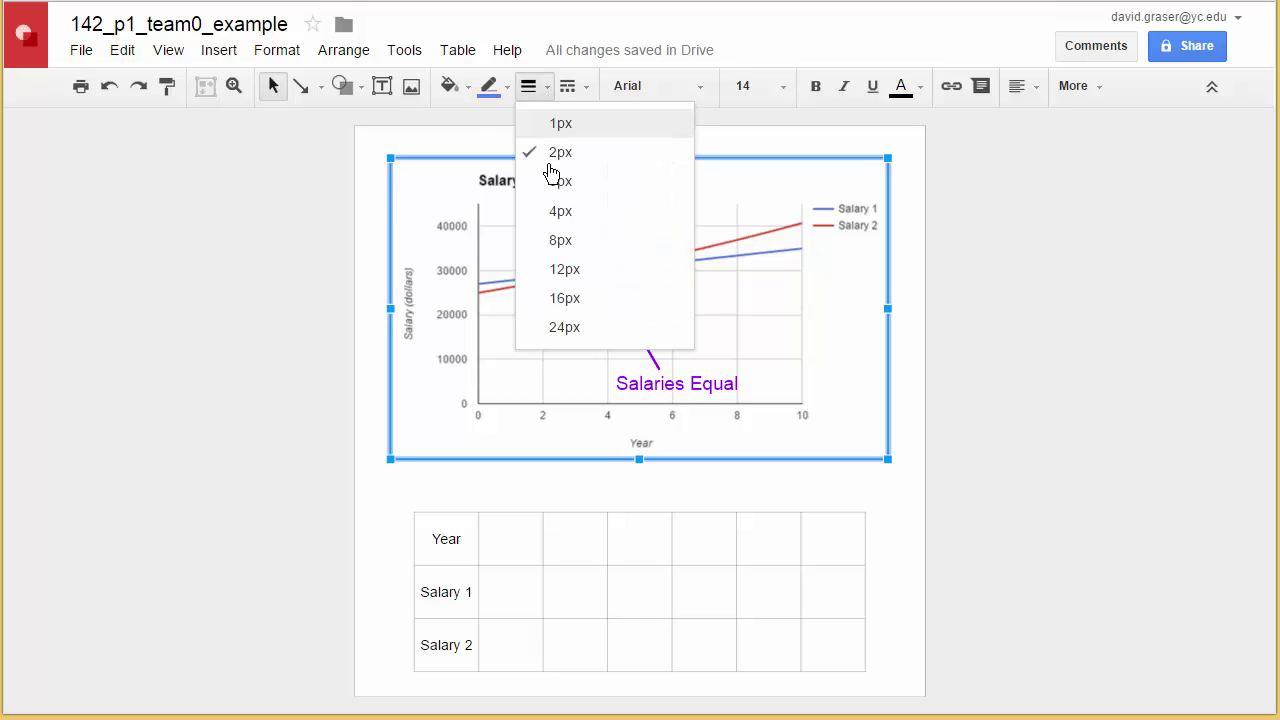
click(555, 218)
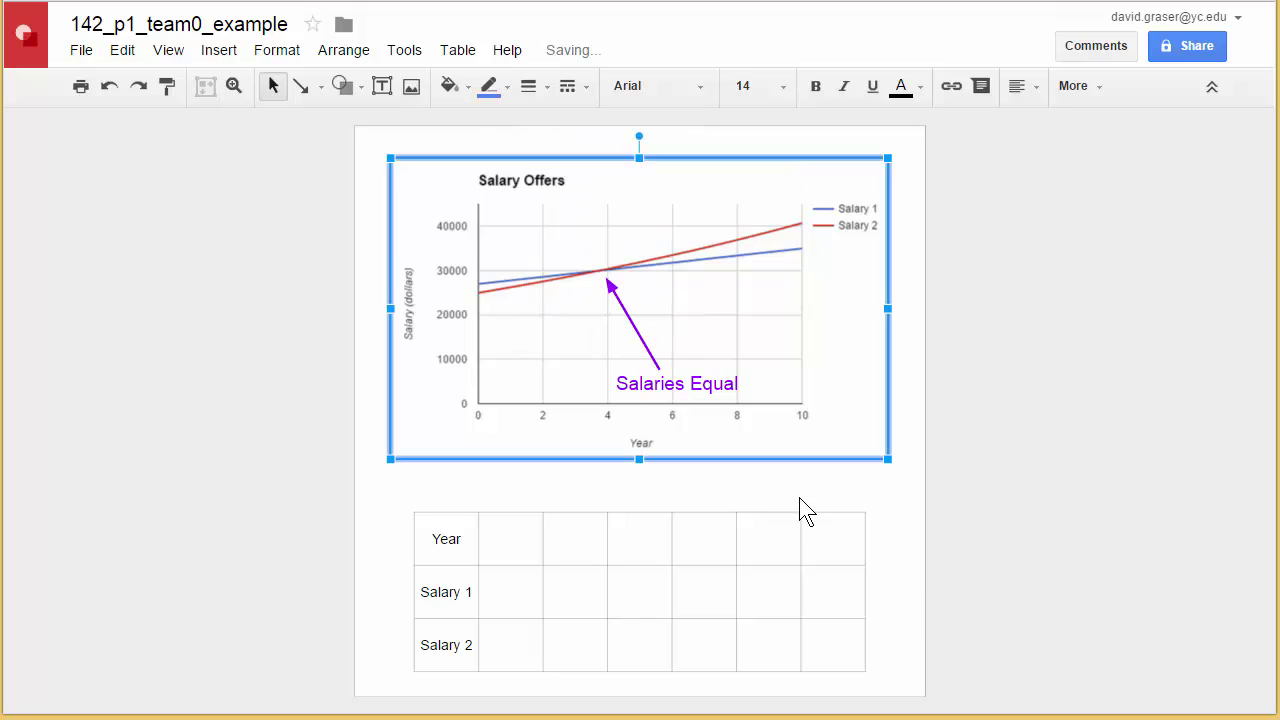
click(913, 597)
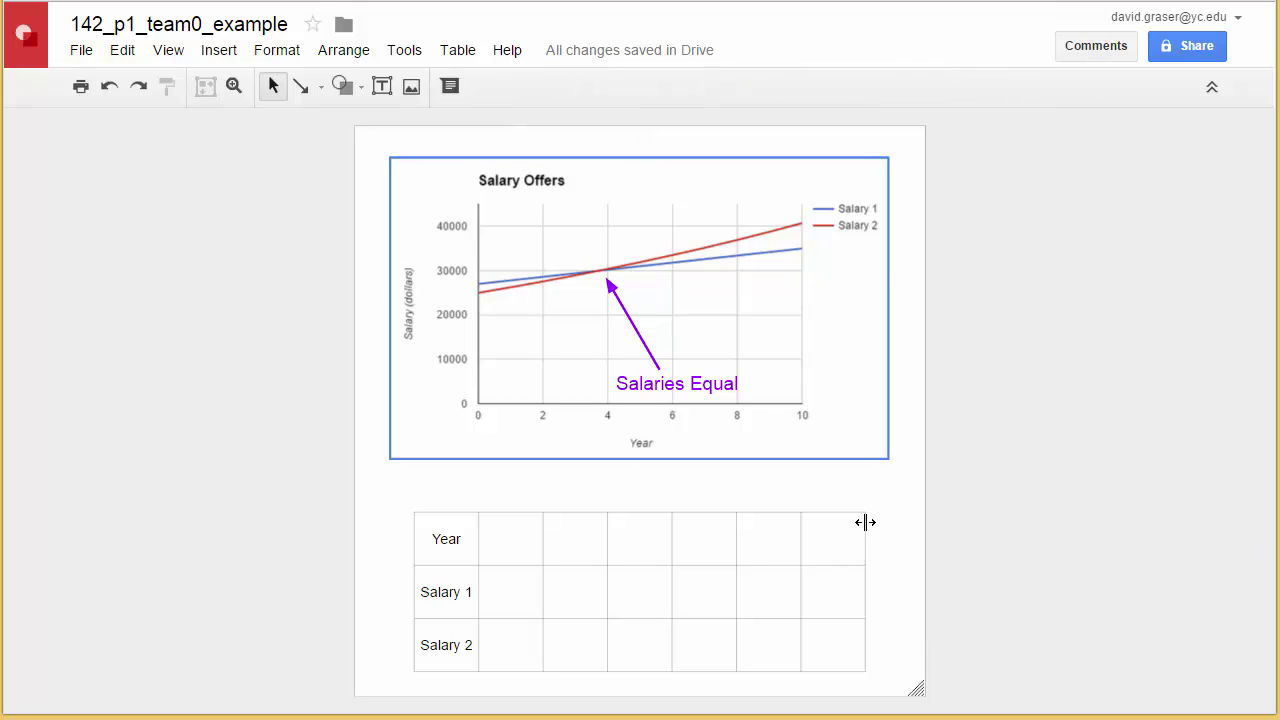